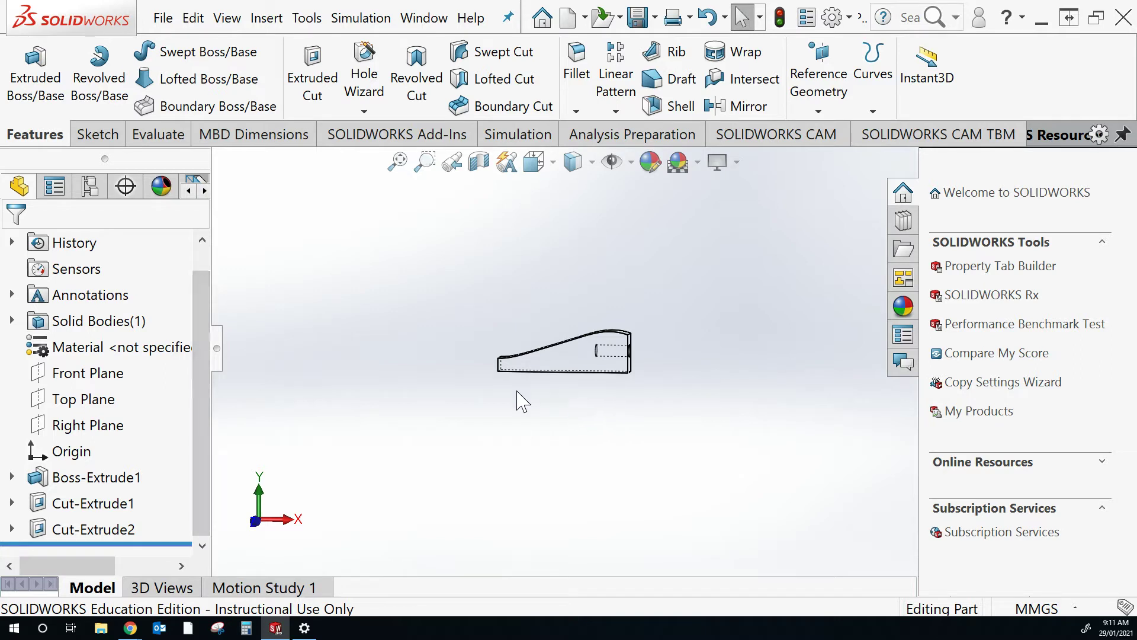
- Orbit the dragster body and switch its display style to Shaded
{"action": "mouse_move", "coordinate": [499, 394]}
{"action": "middle_mouse_down"}
{"action": "mouse_move", "coordinate": [477, 312]}
{"action": "mouse_move", "coordinate": [510, 381]}
{"action": "mouse_move", "coordinate": [482, 385]}
{"action": "middle_mouse_up"}
{"action": "scroll", "coordinate": [574, 379], "scroll_direction": "down", "scroll_amount": 4}
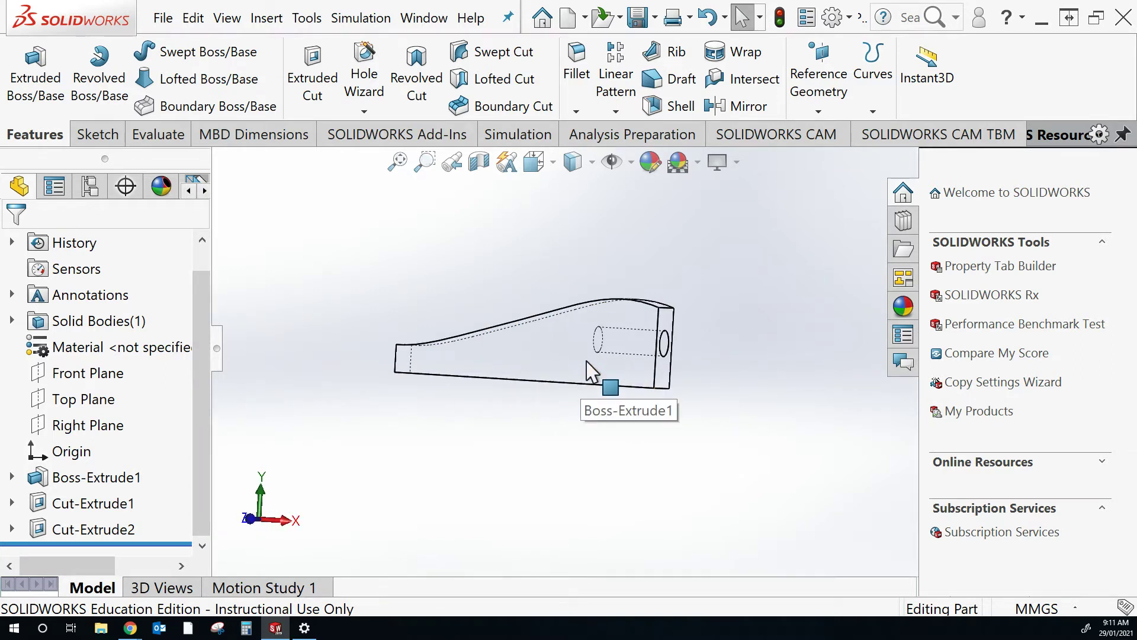
{"action": "left_click", "coordinate": [592, 162]}
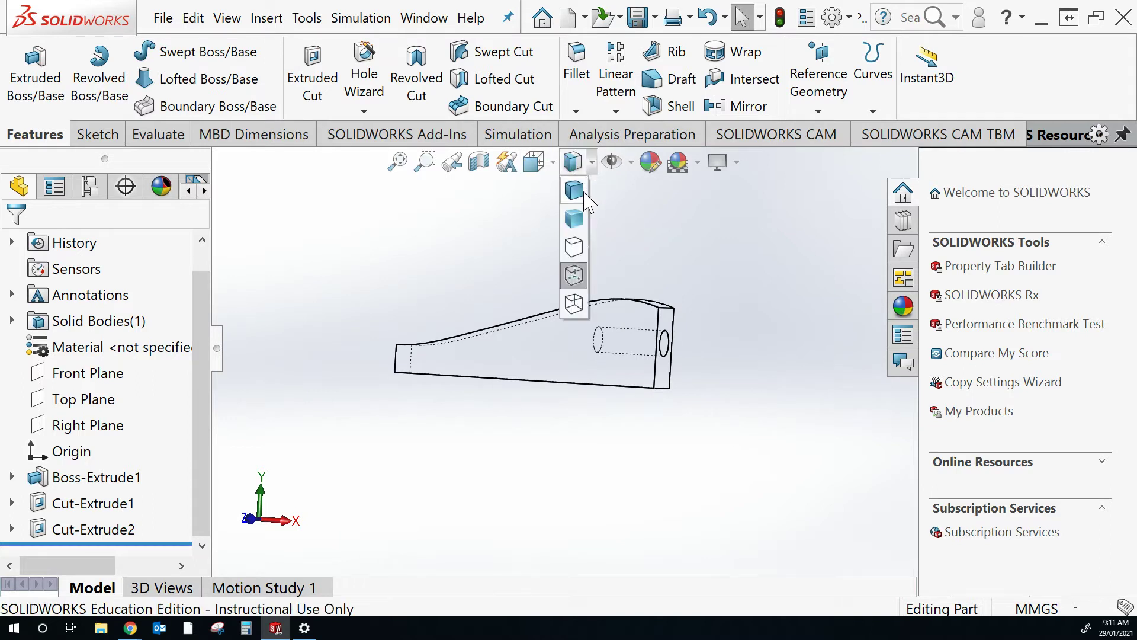
{"action": "left_click", "coordinate": [581, 195]}
- Rotate to inspect the canister hole end, then snap to the Front view
{"action": "scroll", "coordinate": [586, 385], "scroll_direction": "down", "scroll_amount": 2}
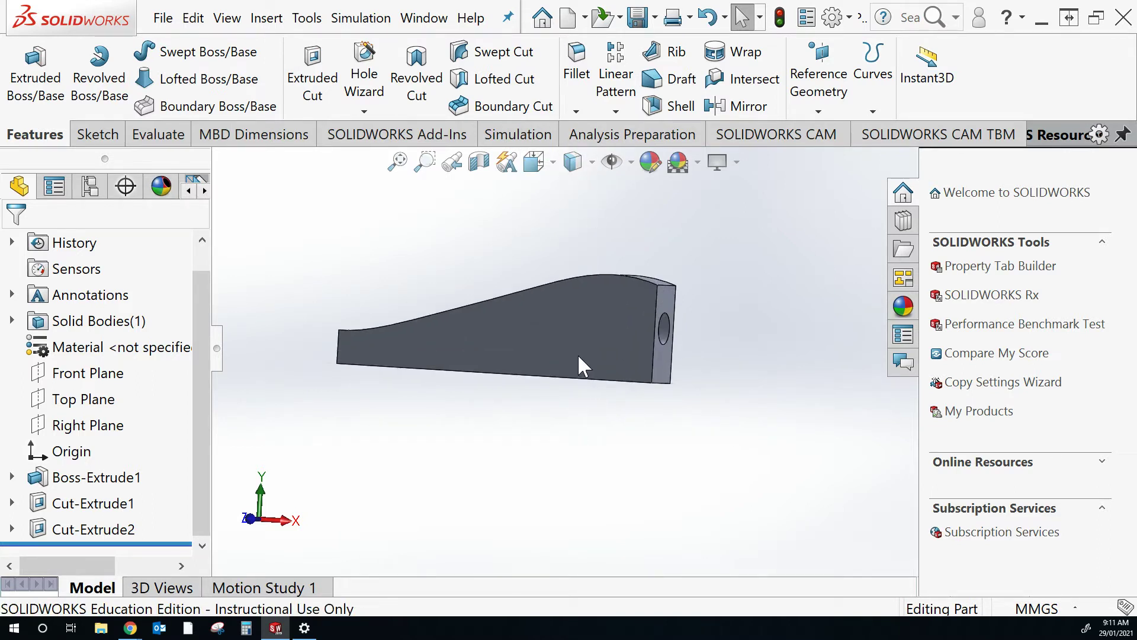
{"action": "middle_click_drag", "start_coordinate": [568, 399], "coordinate": [492, 386]}
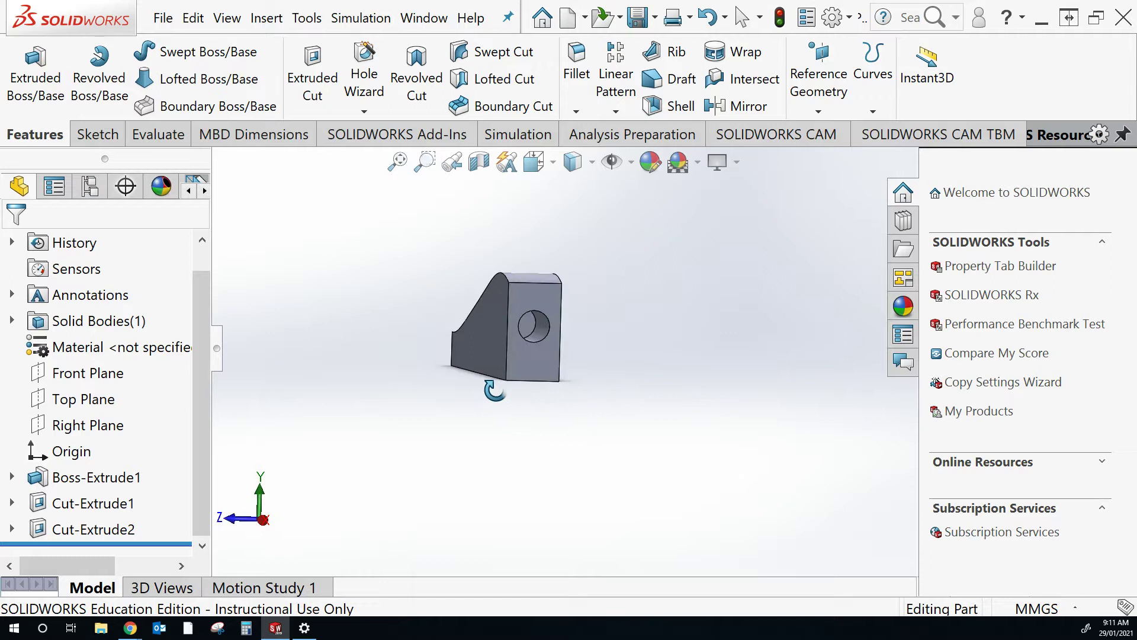
{"action": "key", "text": "ctrl+1"}
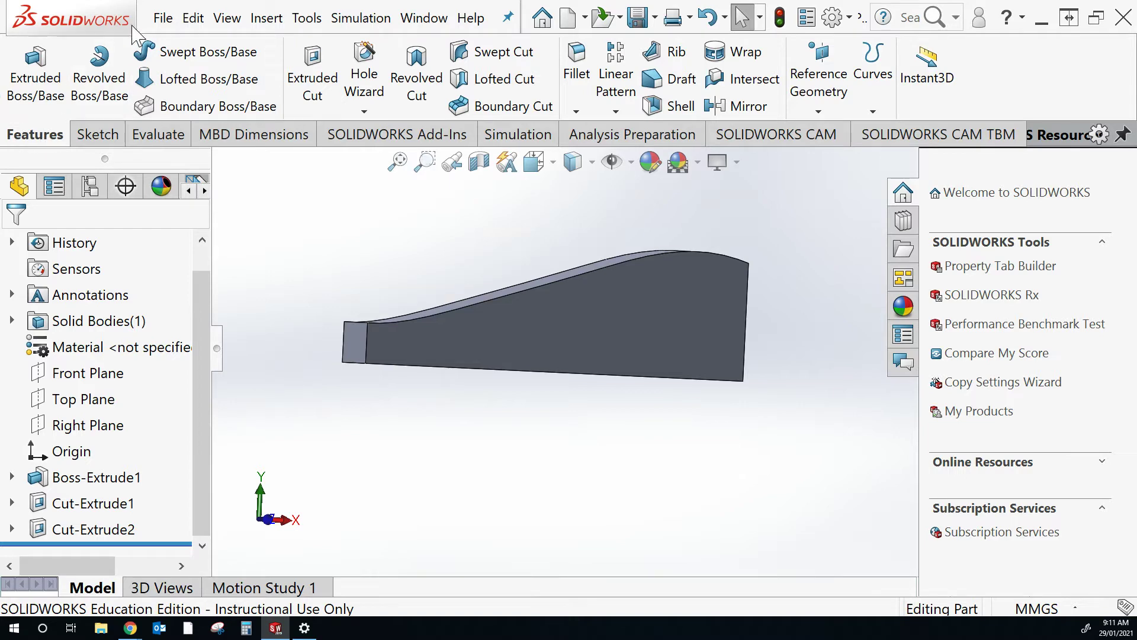
- Browse the Start menu's SOLIDWORKS 2019 program group, then dismiss it and return to SOLIDWORKS
{"action": "left_click", "coordinate": [14, 627]}
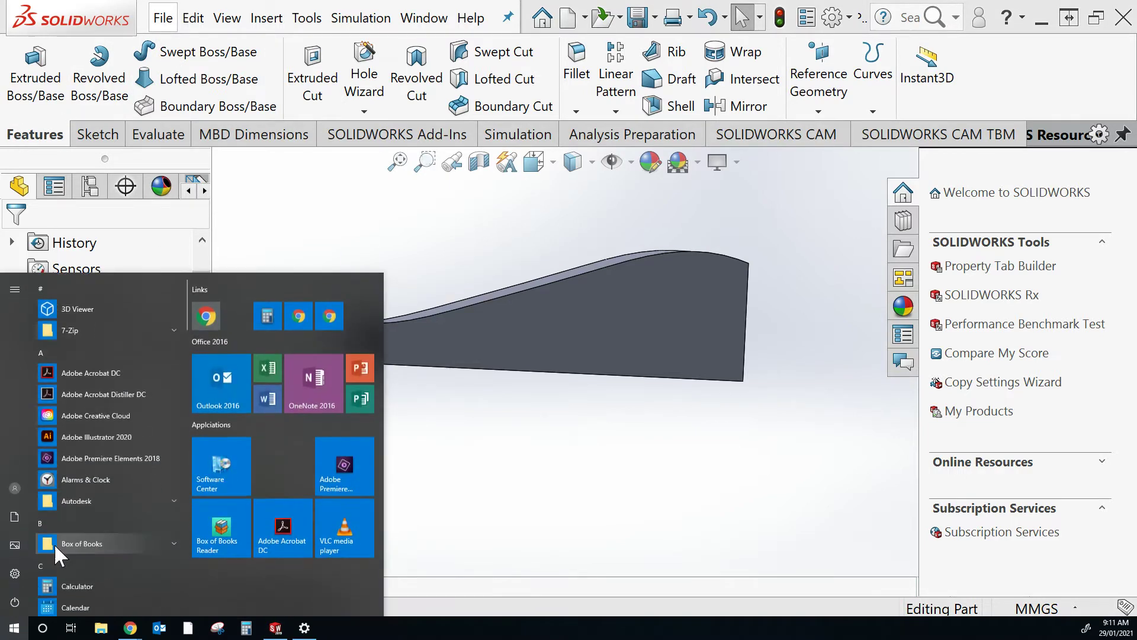
{"action": "scroll", "coordinate": [69, 517], "scroll_direction": "down", "scroll_amount": 10}
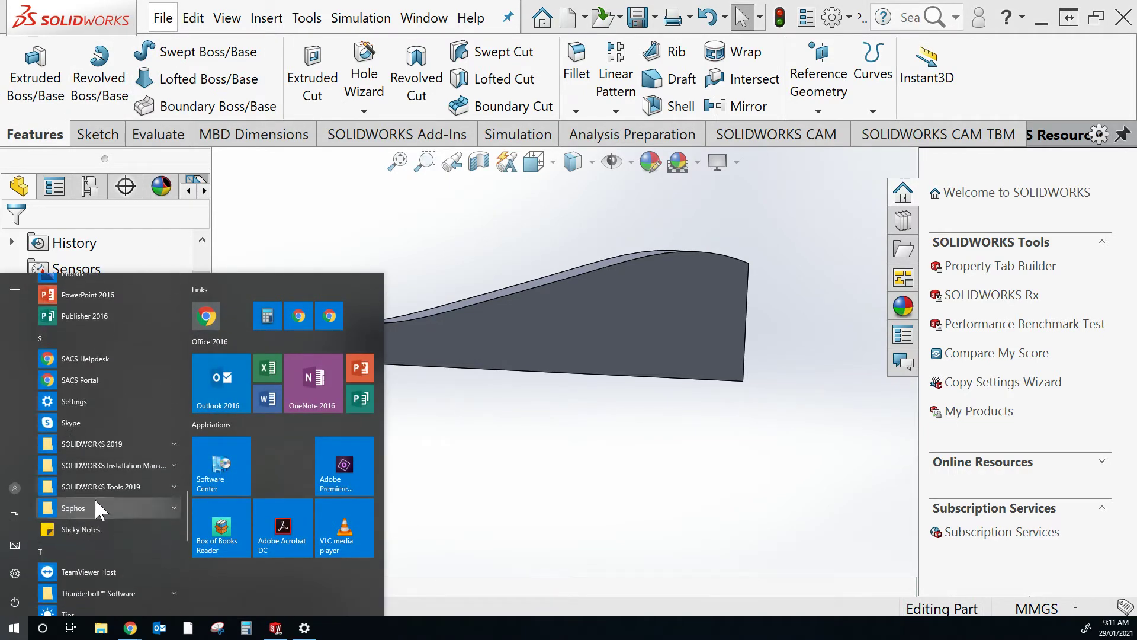
{"action": "left_click", "coordinate": [167, 442]}
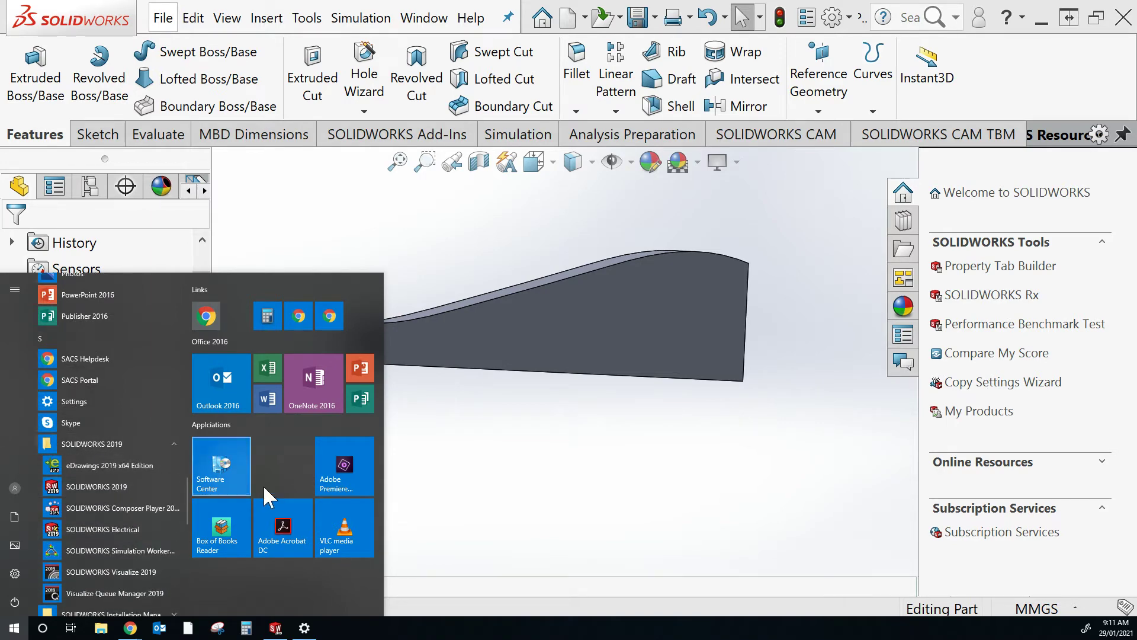
{"action": "left_click", "coordinate": [437, 477]}
- Create a new blank Part document, Part2, from File > New
{"action": "left_click", "coordinate": [163, 18]}
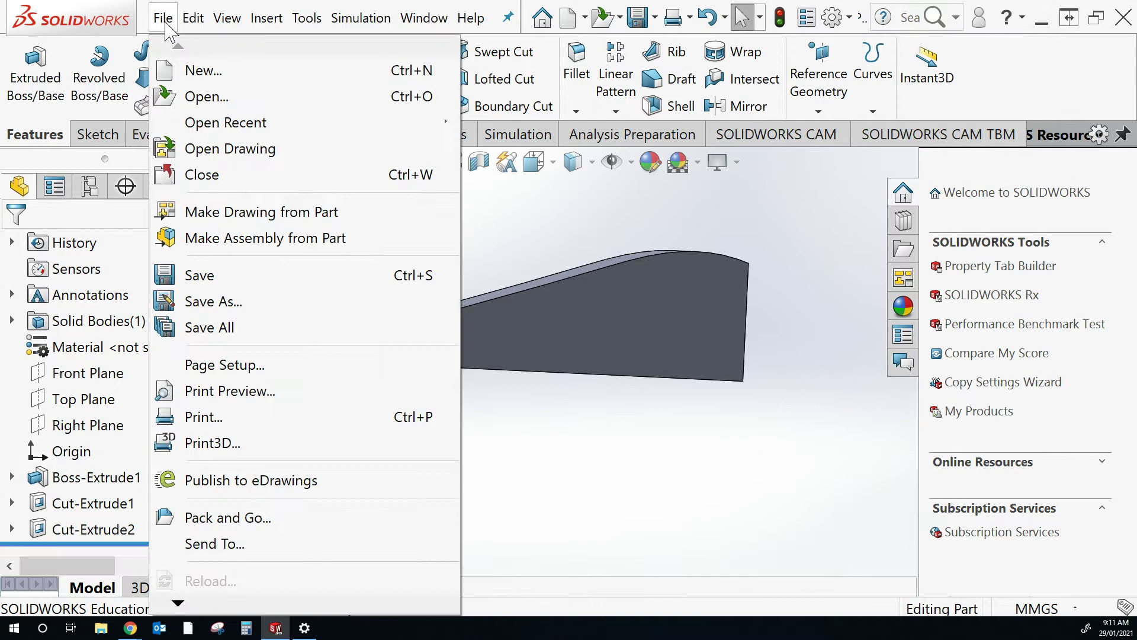
{"action": "left_click", "coordinate": [189, 70]}
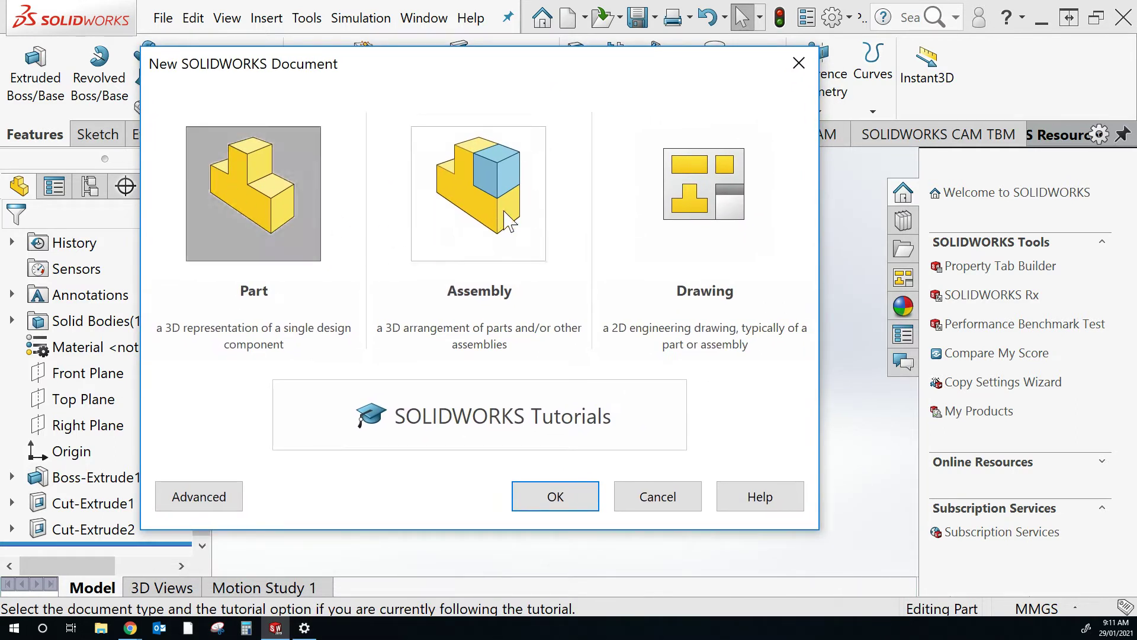
{"action": "left_click", "coordinate": [569, 506]}
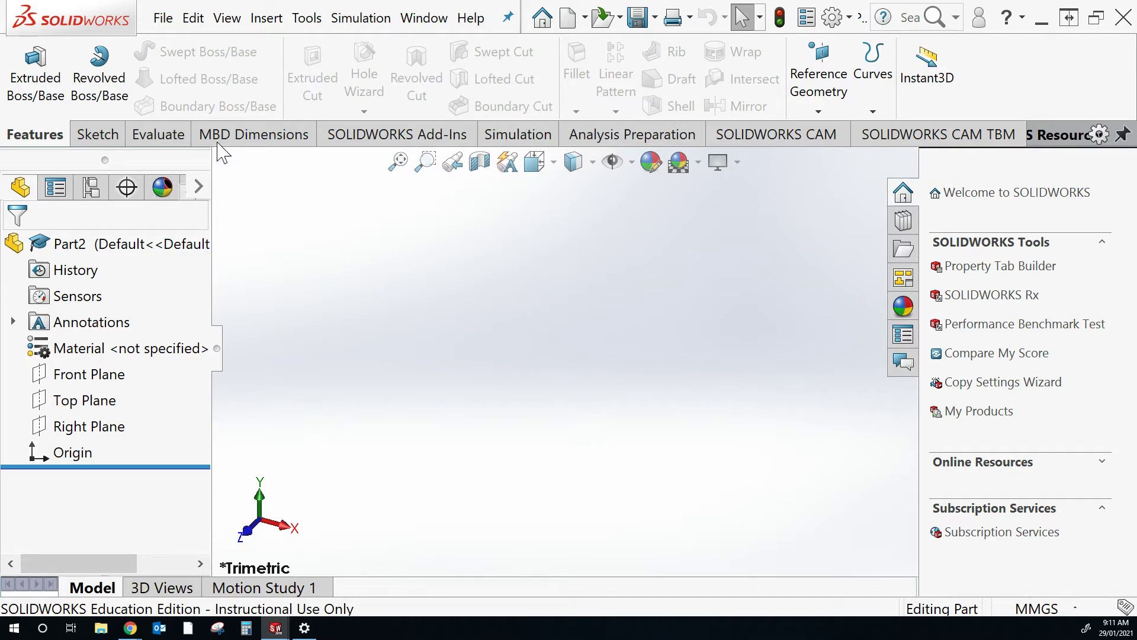
- Draw a corner rectangle on the Front Plane starting at the origin
{"action": "left_click", "coordinate": [105, 143]}
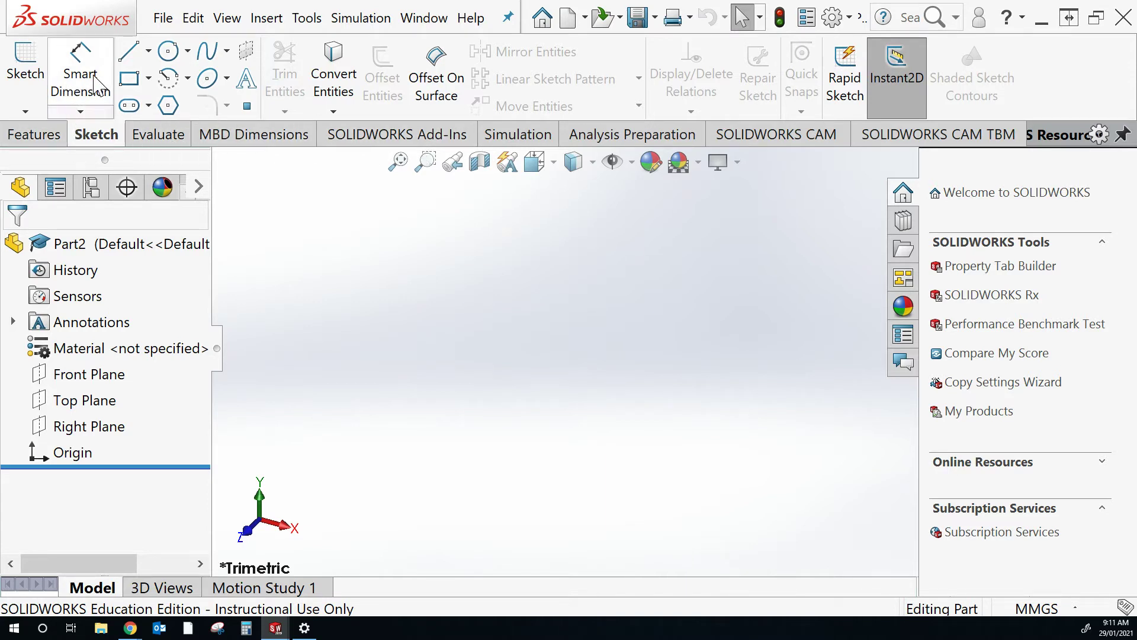
{"action": "left_click", "coordinate": [131, 83]}
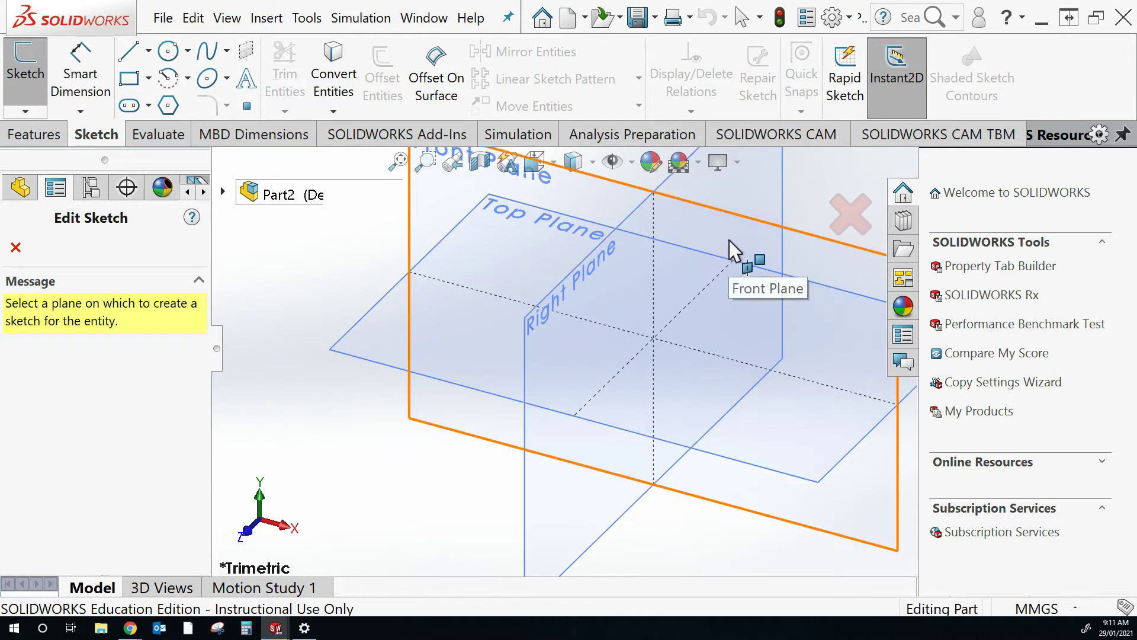
{"action": "left_click", "coordinate": [739, 251]}
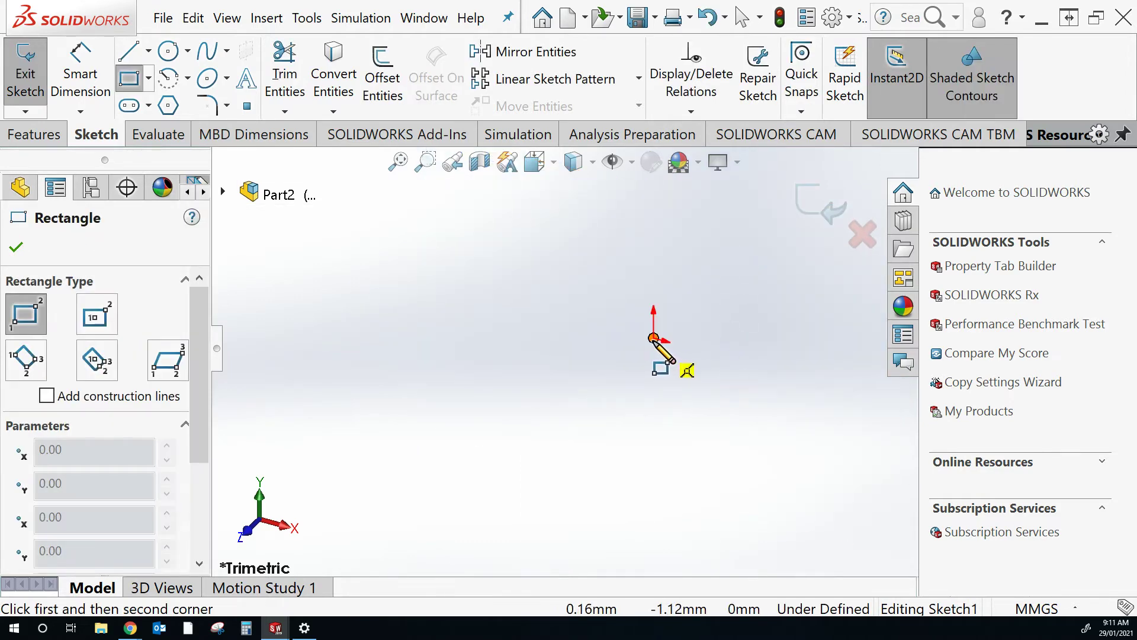
{"action": "left_click", "coordinate": [654, 340]}
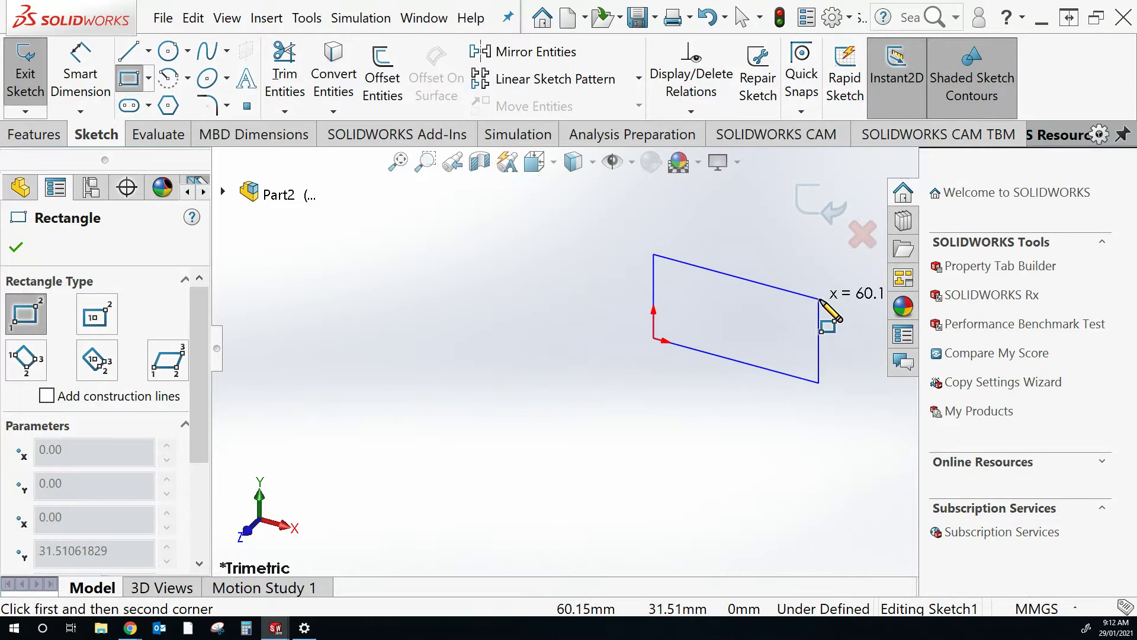
{"action": "left_click", "coordinate": [828, 298]}
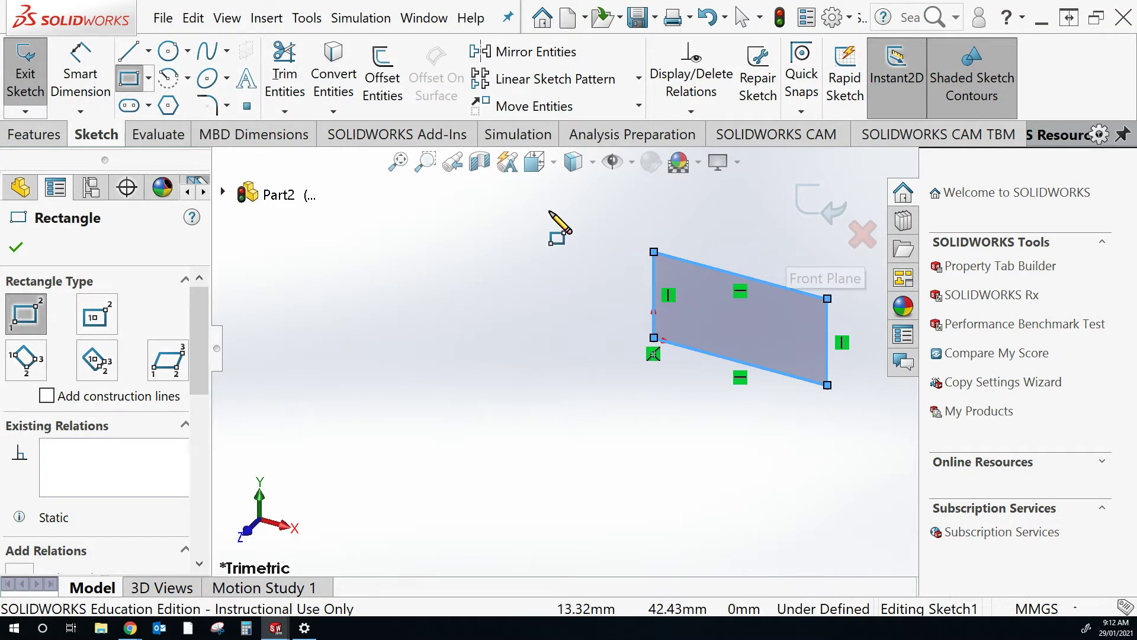
- Dimension the rectangle 200 mm long and 70 mm high, then exit the sketch
{"action": "left_click", "coordinate": [81, 108]}
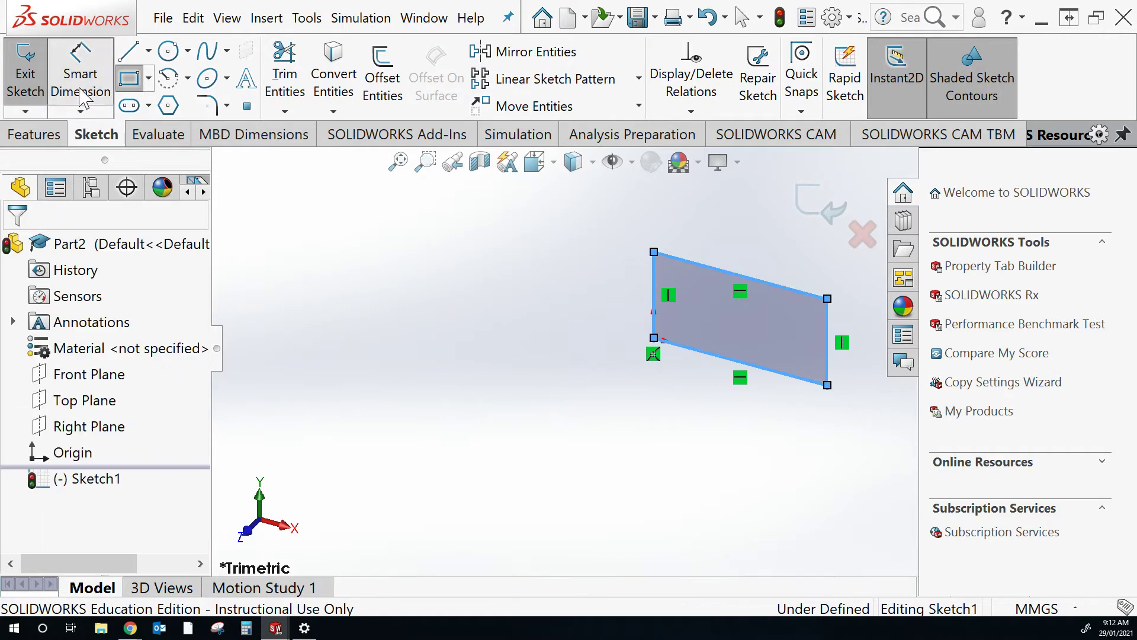
{"action": "left_click", "coordinate": [778, 294]}
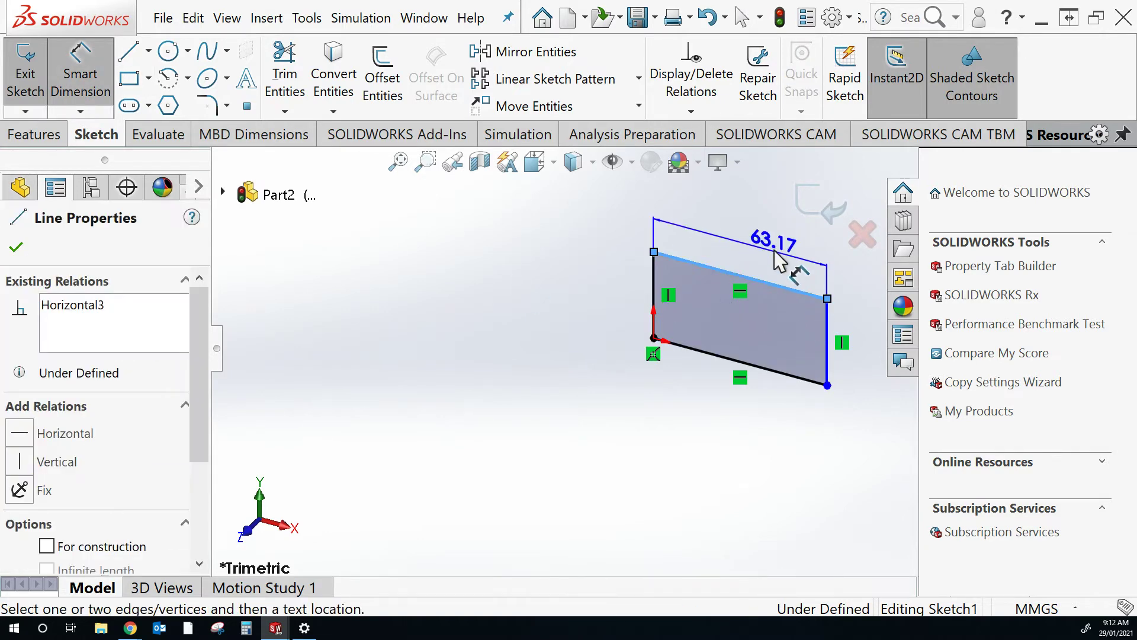
{"action": "left_click", "coordinate": [804, 262]}
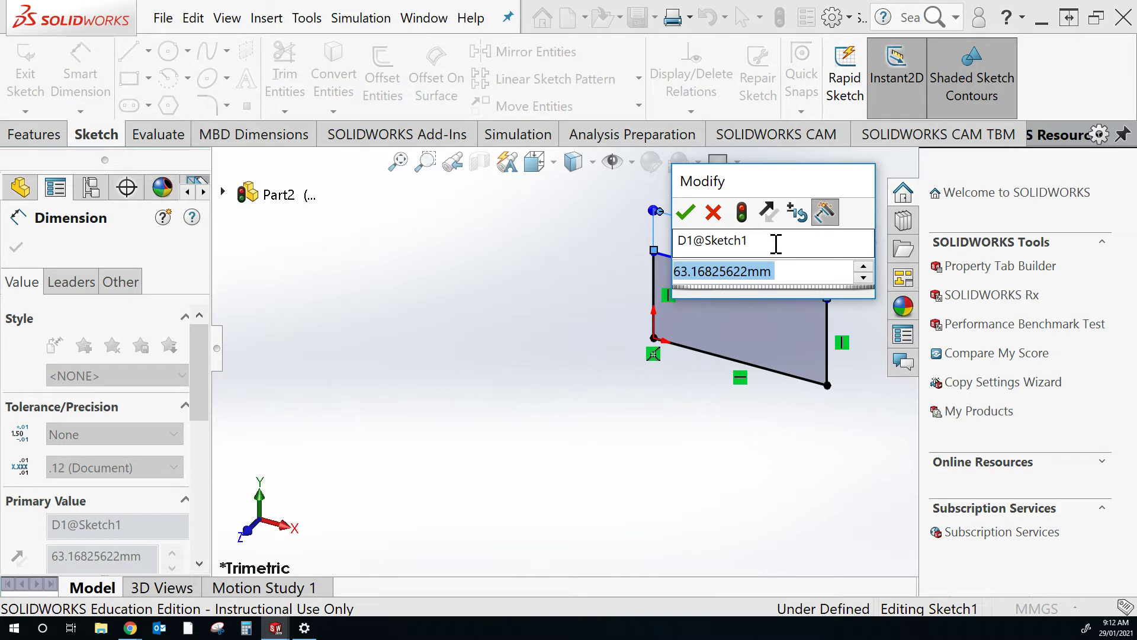
{"action": "type", "text": "200"}
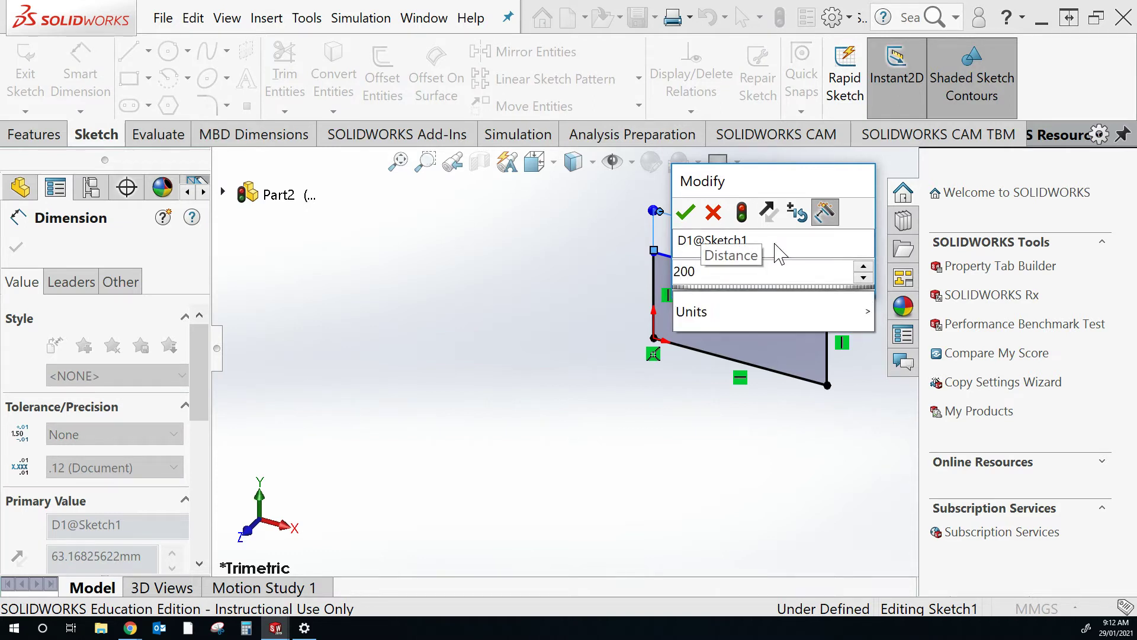
{"action": "key", "text": "Return"}
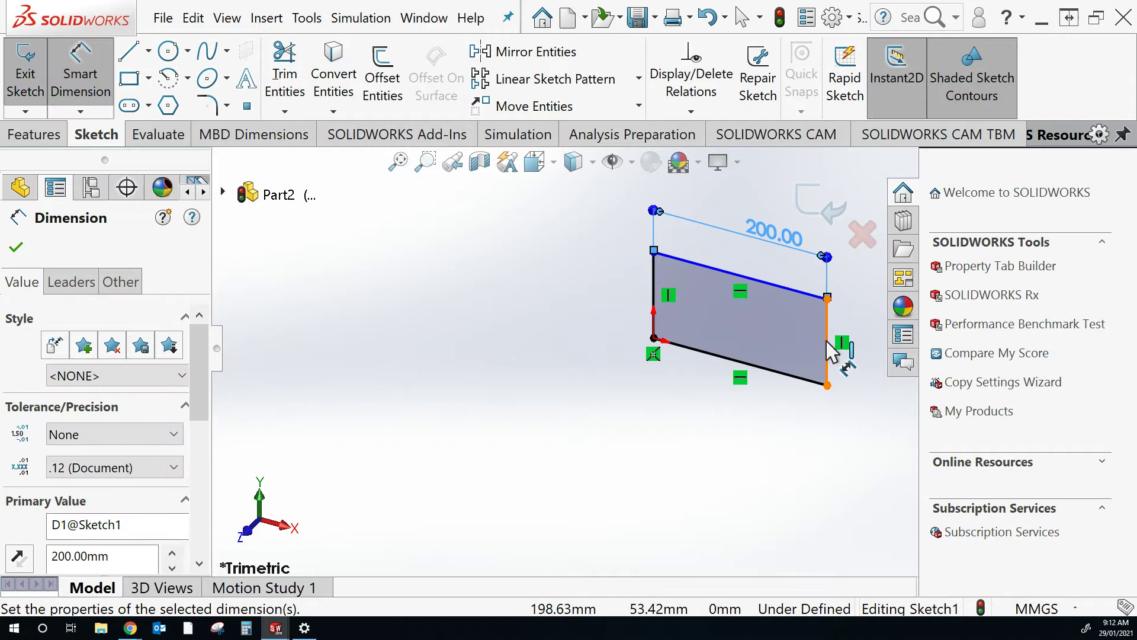
{"action": "left_click", "coordinate": [829, 353]}
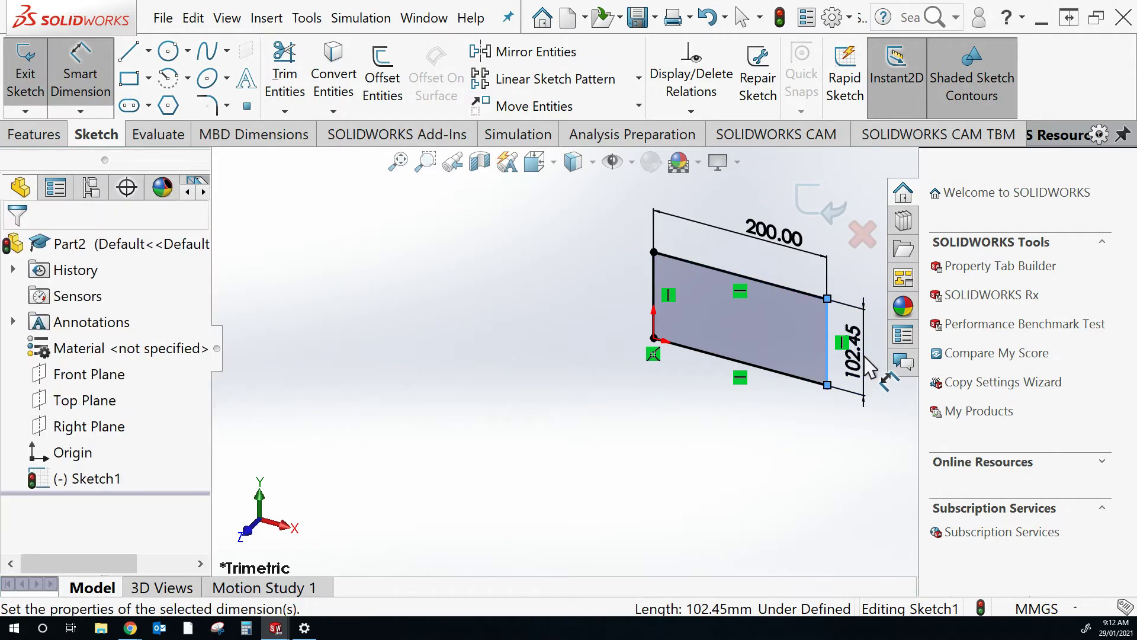
{"action": "left_click", "coordinate": [866, 365]}
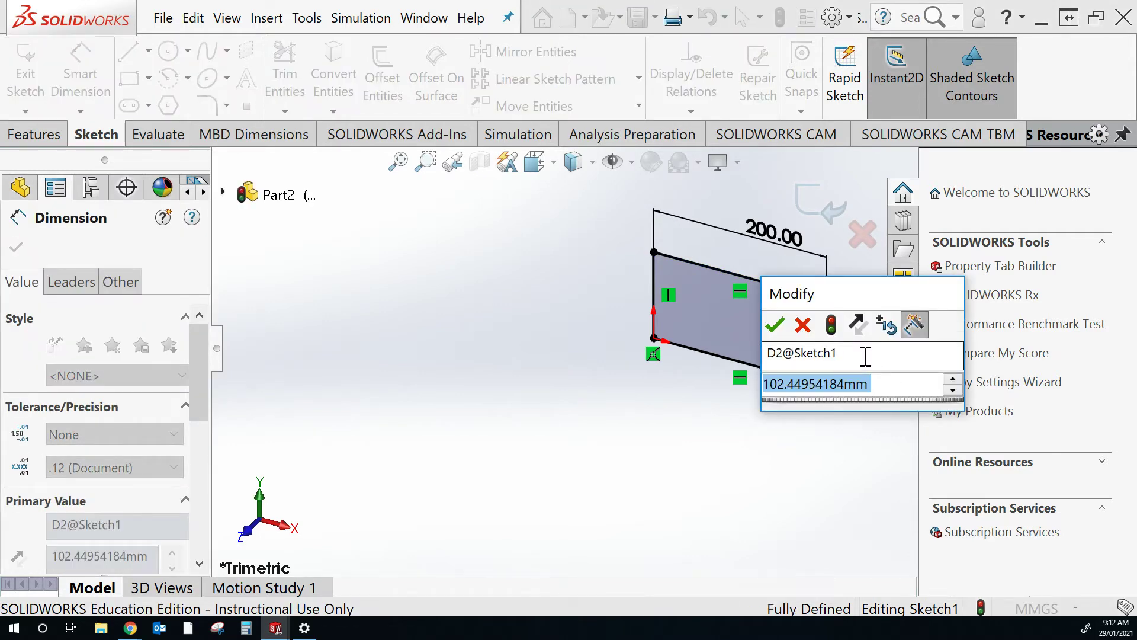
{"action": "type", "text": "70"}
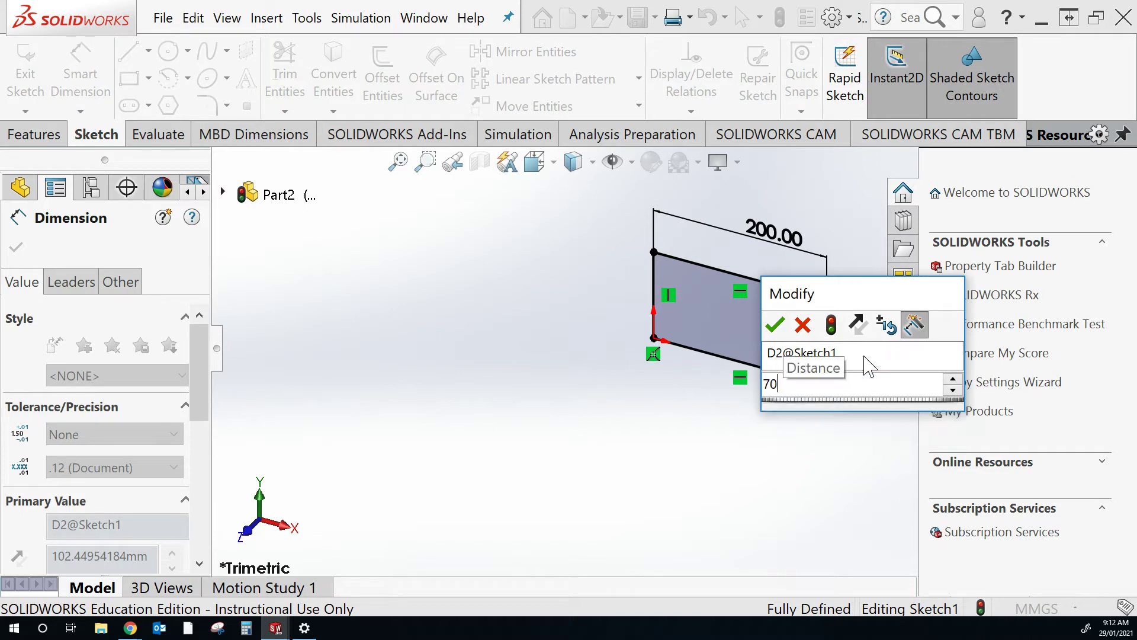
{"action": "key", "text": "Return"}
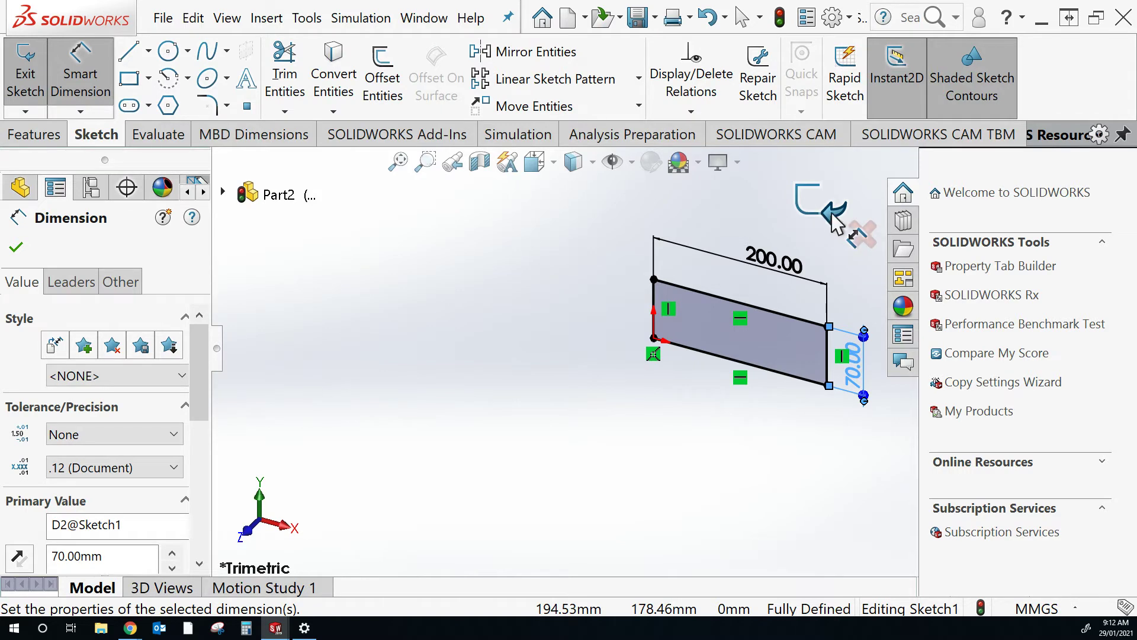
{"action": "left_click", "coordinate": [835, 222]}
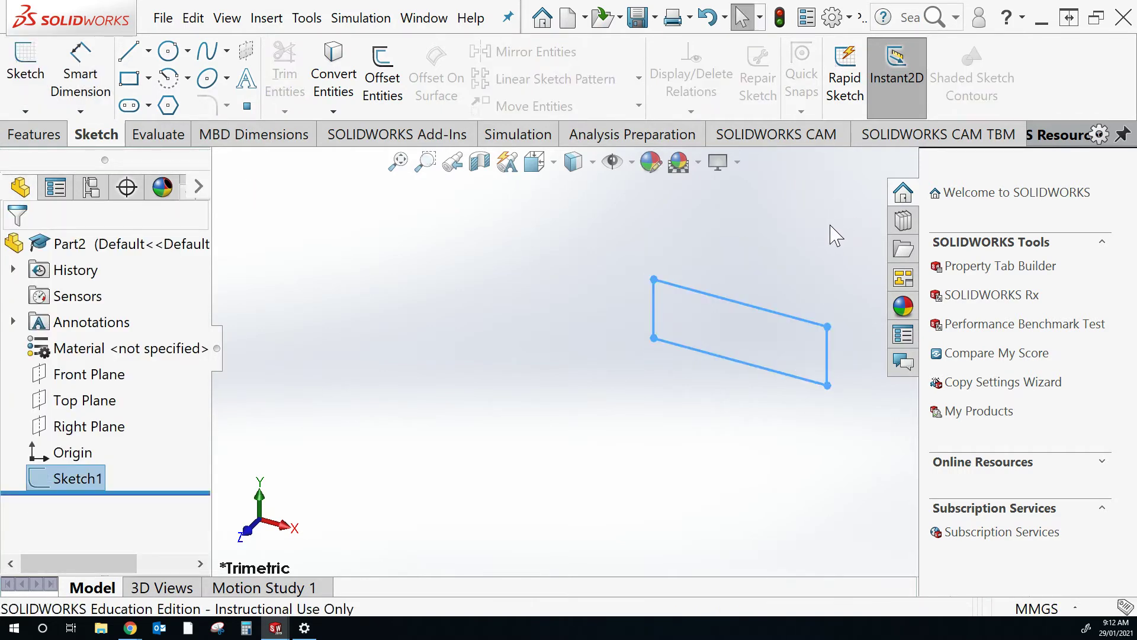
- Extrude the rectangle 32 mm into Boss-Extrude1 and orbit to inspect the block
{"action": "left_click", "coordinate": [34, 135]}
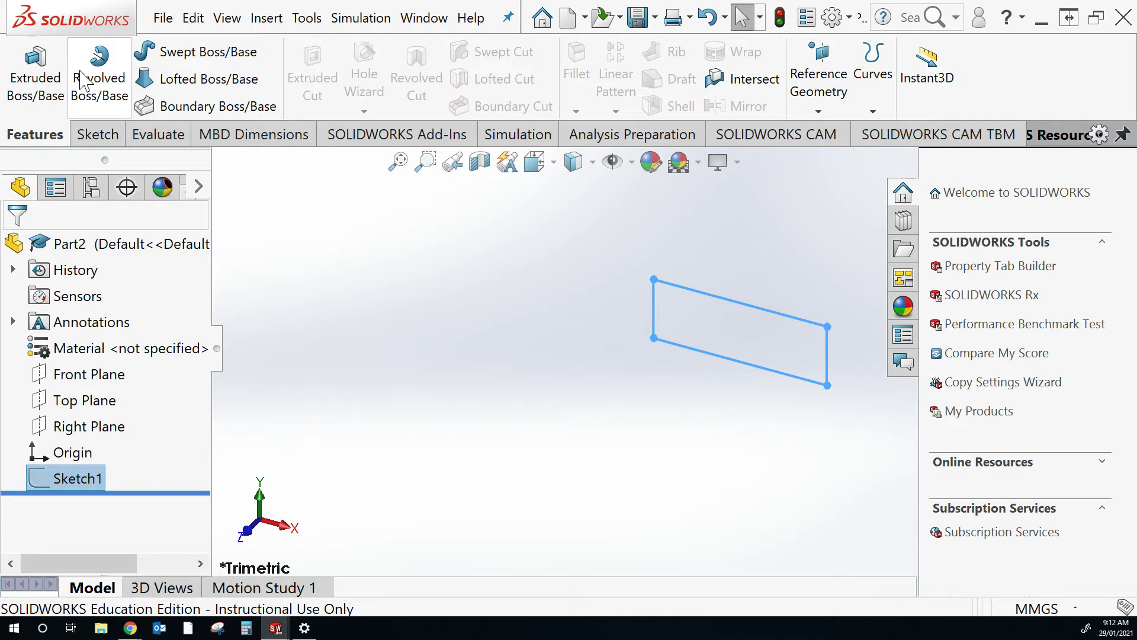
{"action": "left_click", "coordinate": [41, 85]}
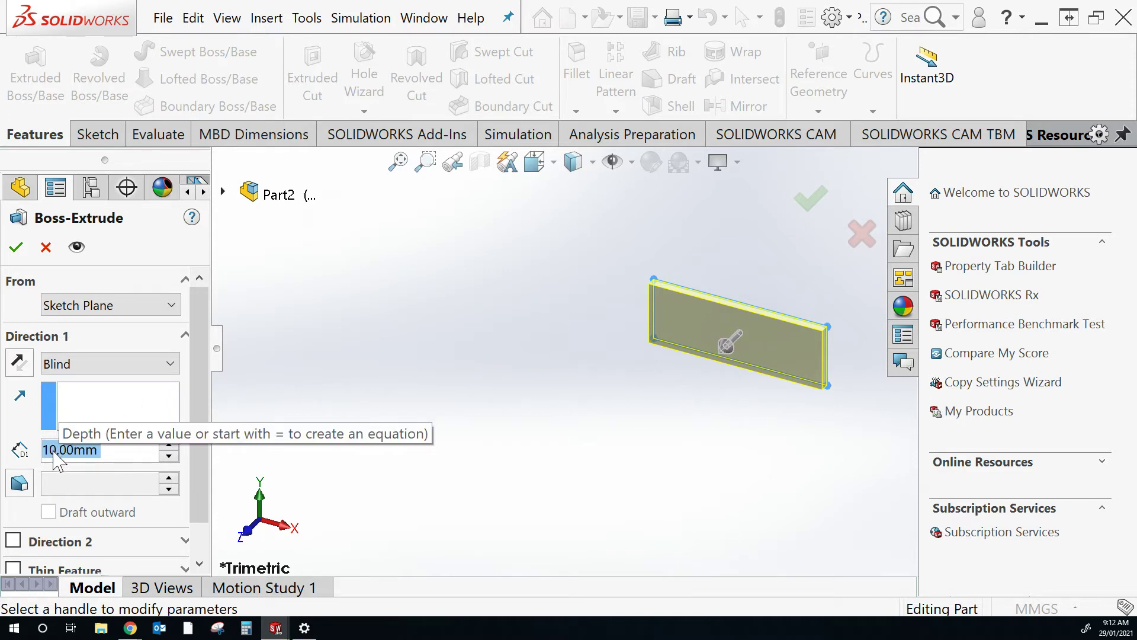
{"action": "type", "text": "32"}
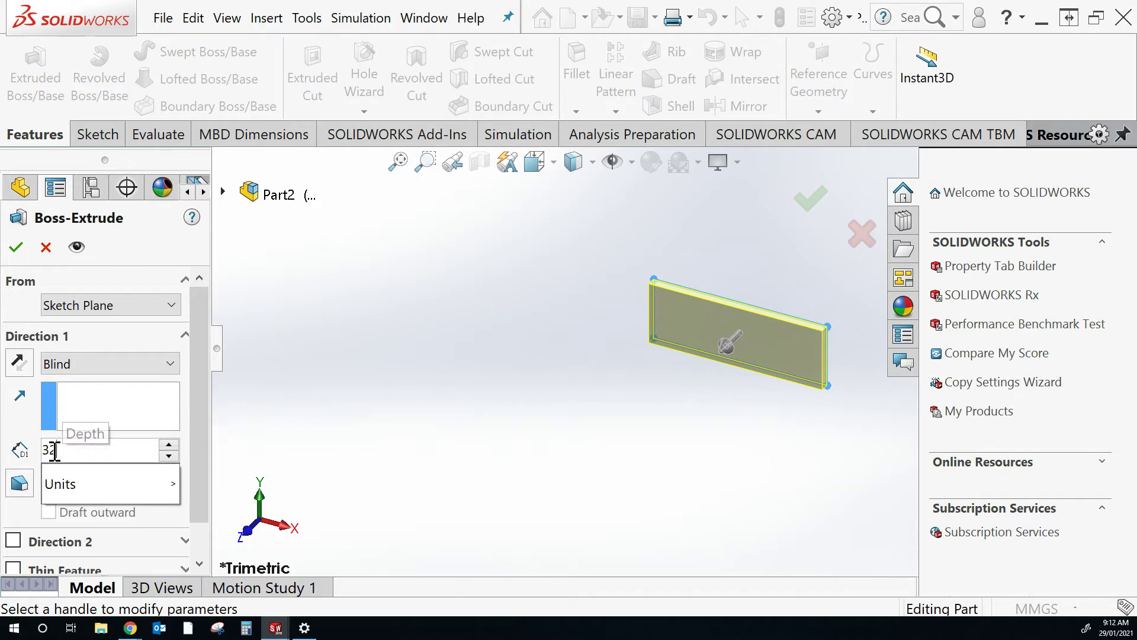
{"action": "key", "text": "Return"}
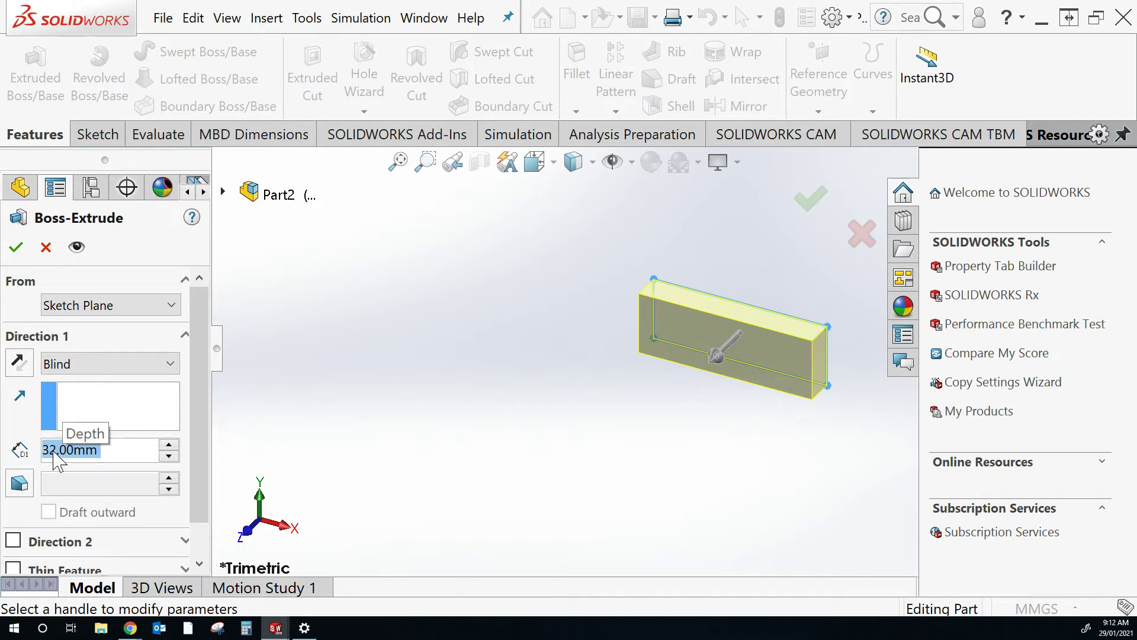
{"action": "left_click", "coordinate": [811, 201]}
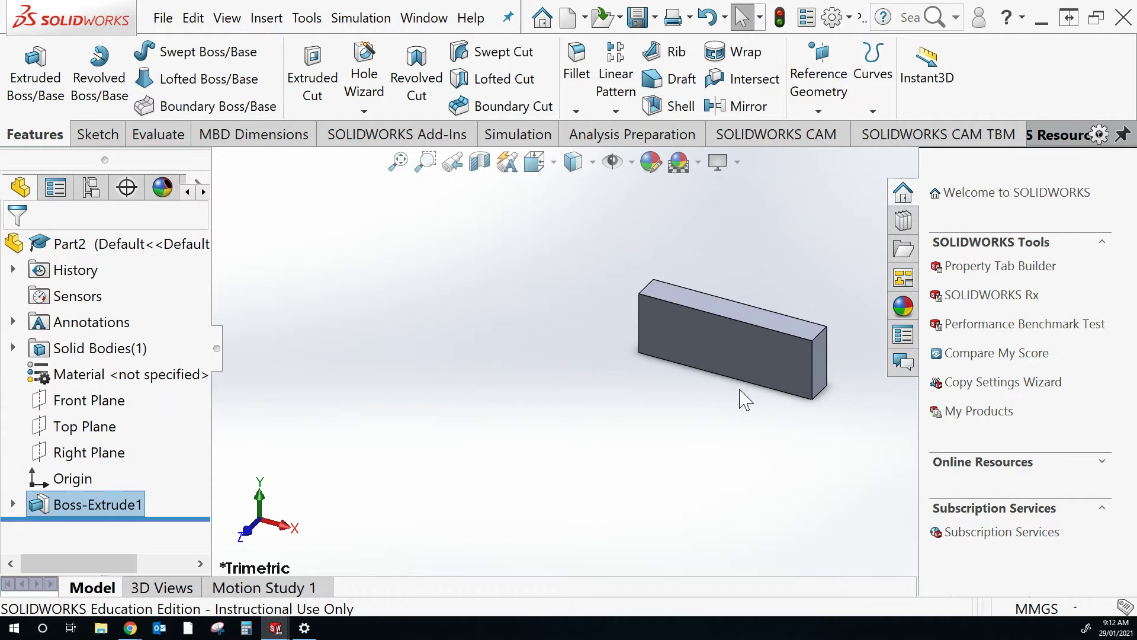
{"action": "scroll", "coordinate": [699, 373], "scroll_direction": "up", "scroll_amount": 2}
{"action": "scroll", "coordinate": [656, 344], "scroll_direction": "down", "scroll_amount": 3}
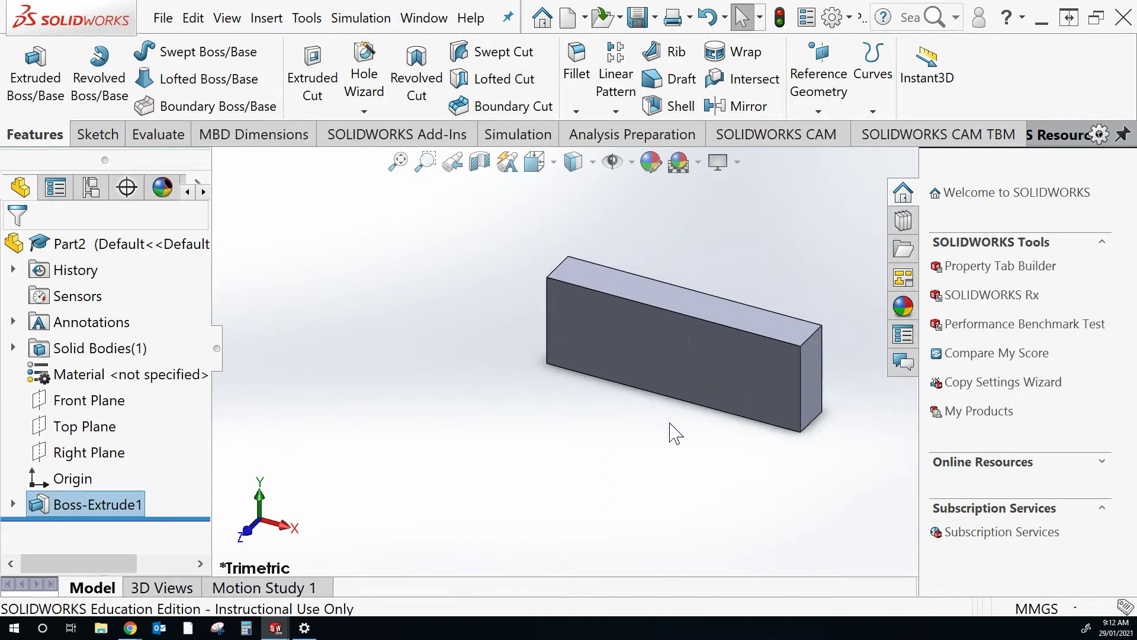
{"action": "middle_click_drag", "start_coordinate": [669, 426], "coordinate": [657, 367]}
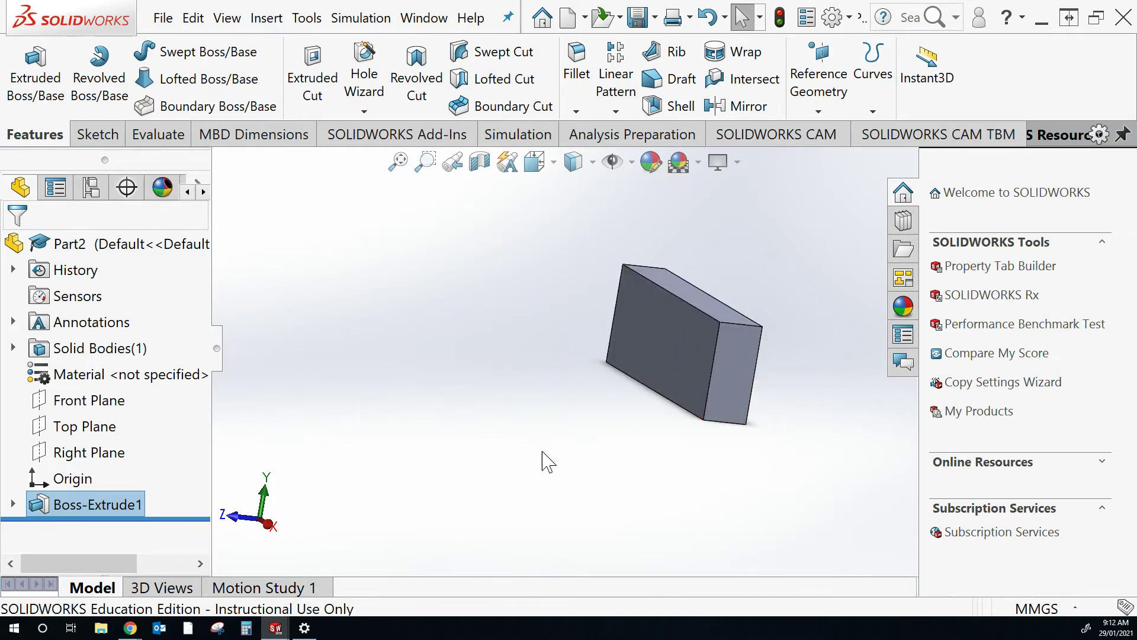
{"action": "middle_click_drag", "start_coordinate": [793, 296], "coordinate": [718, 338]}
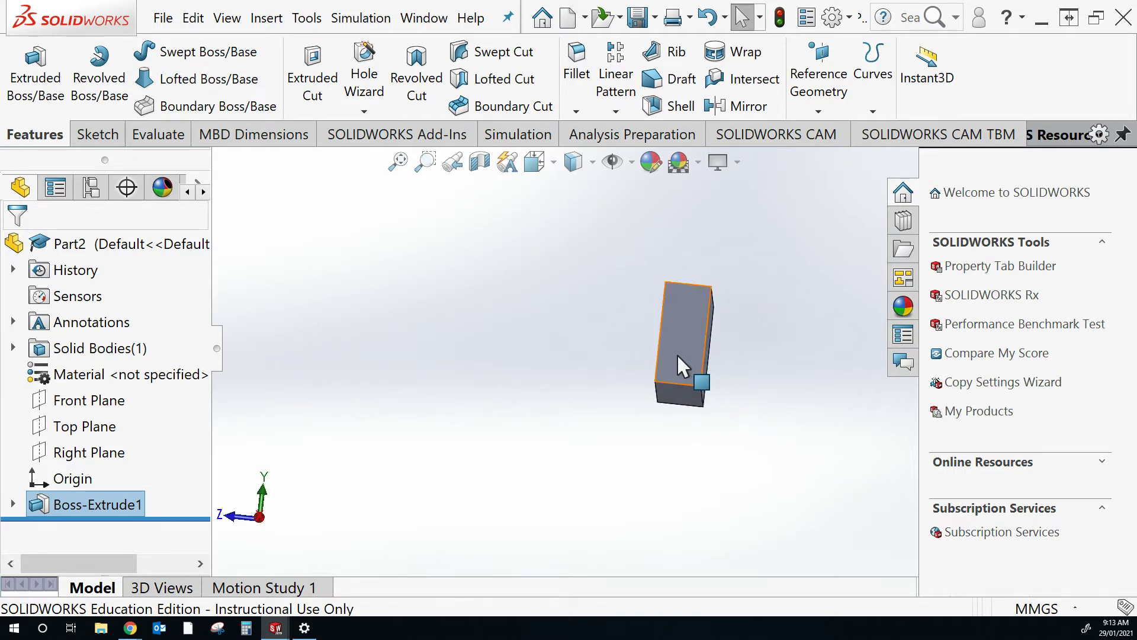
- Start a centerline sketch on the block's end face, viewed normal from the Right
{"action": "left_click", "coordinate": [100, 138]}
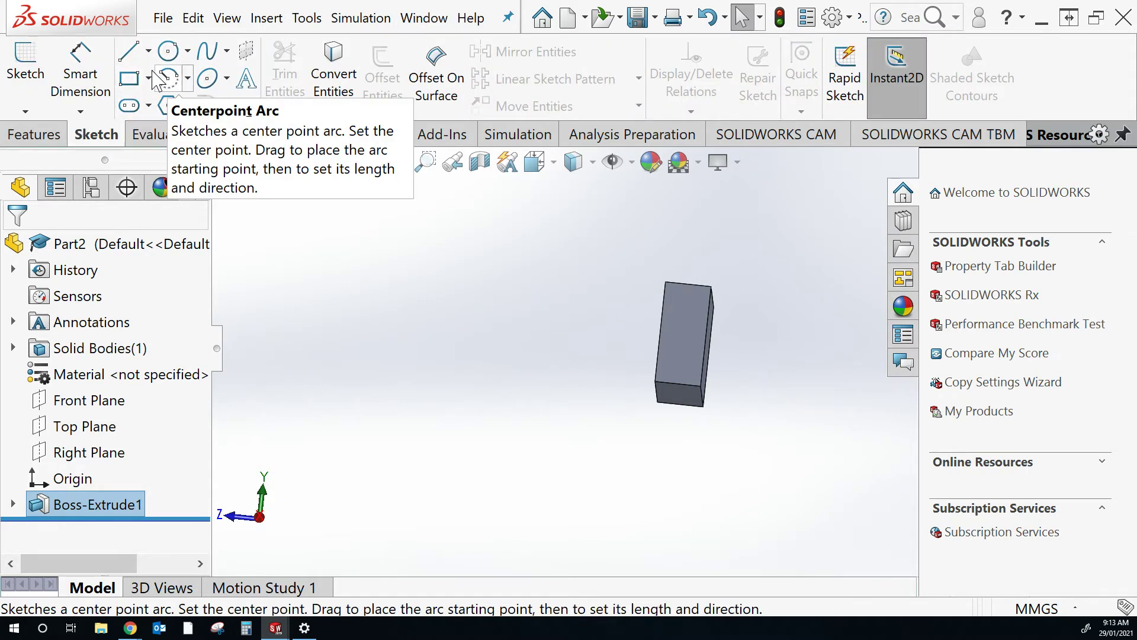
{"action": "left_click", "coordinate": [148, 50]}
{"action": "left_click", "coordinate": [153, 104]}
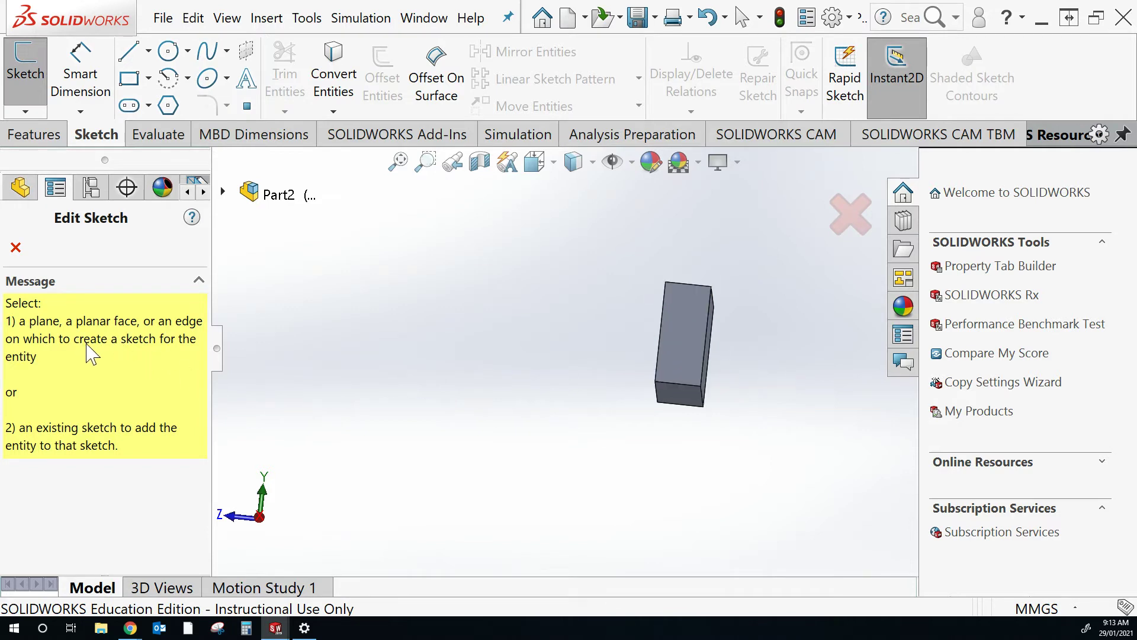
{"action": "left_click", "coordinate": [671, 341]}
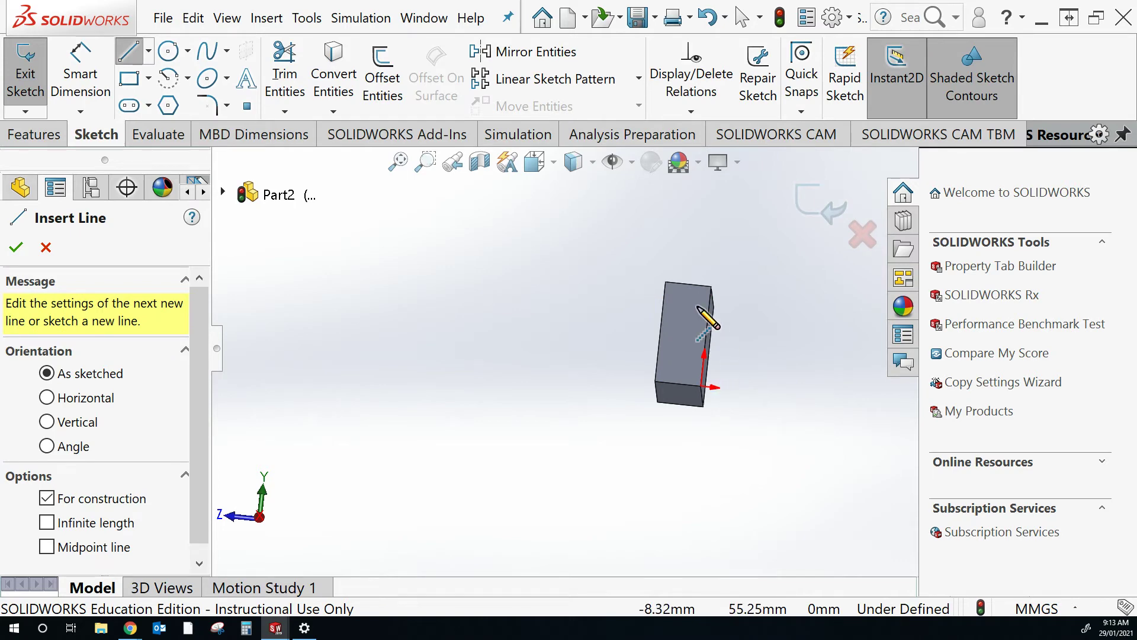
{"action": "key", "text": "ctrl+space"}
{"action": "key", "text": "Escape"}
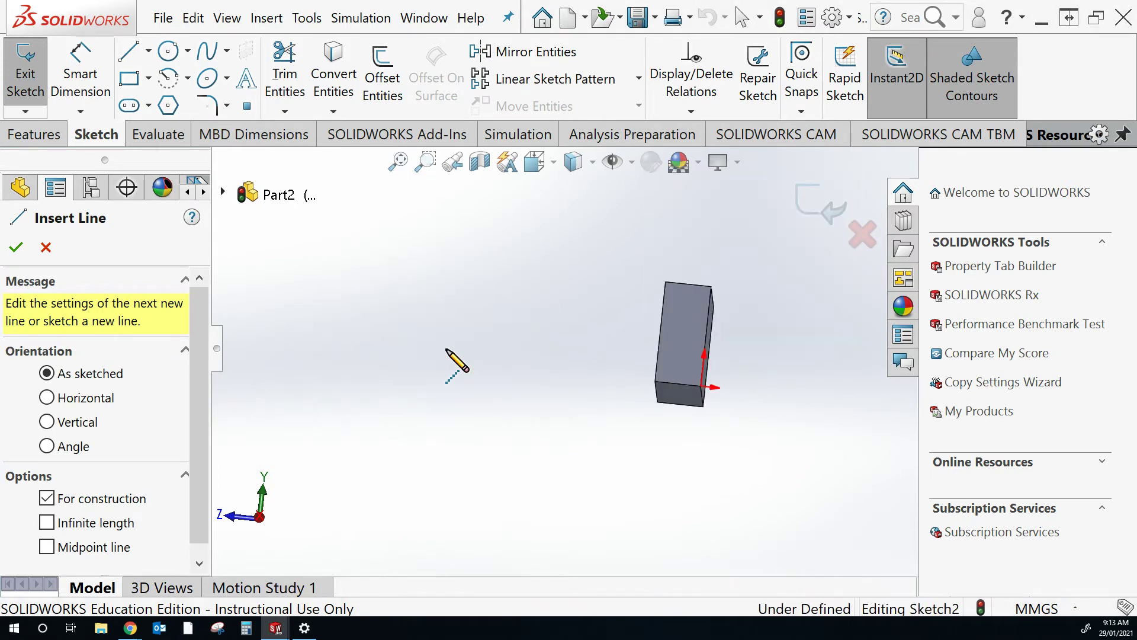
{"action": "key", "text": "ctrl+space"}
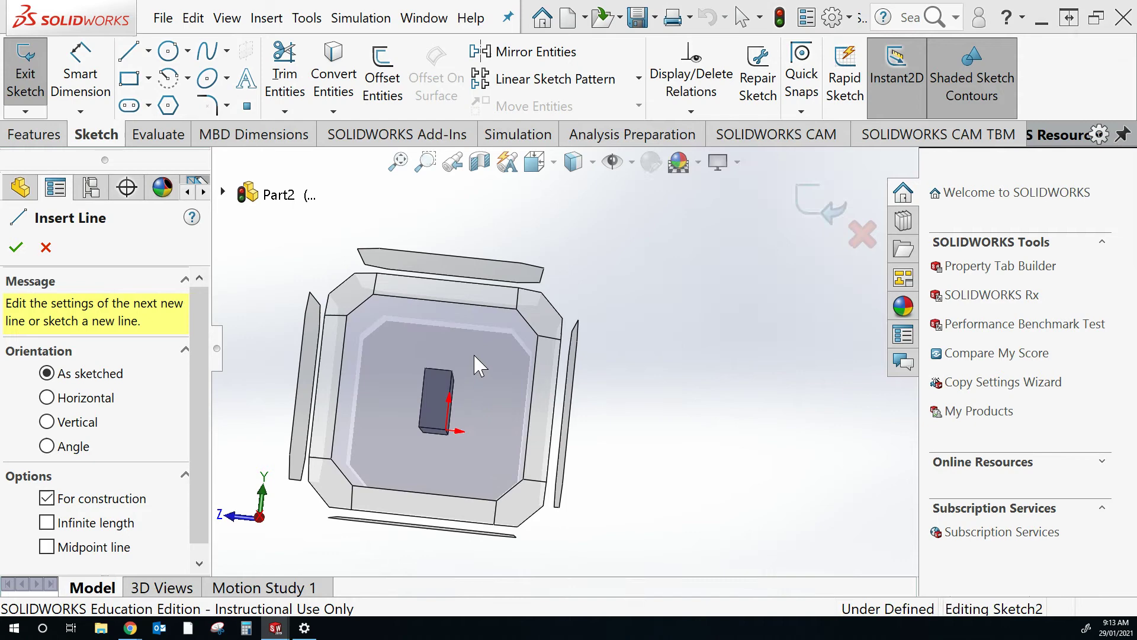
{"action": "left_click", "coordinate": [477, 361]}
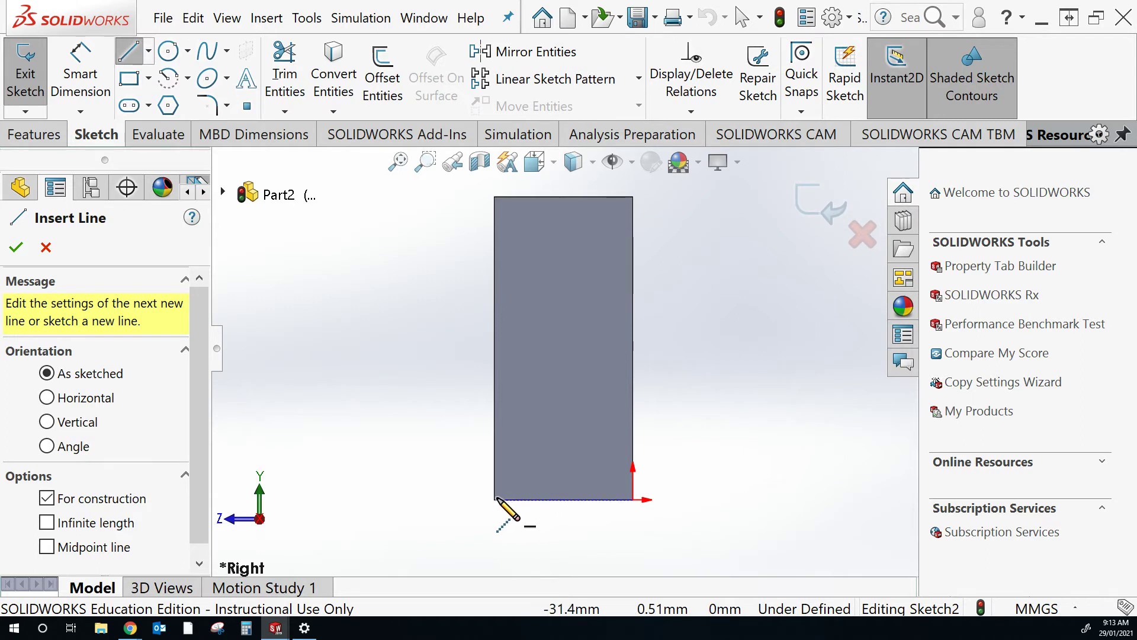
- Draw a vertical centerline edge to edge, dimensioned 16.00 mm from the left edge as driven
{"action": "left_click", "coordinate": [558, 499]}
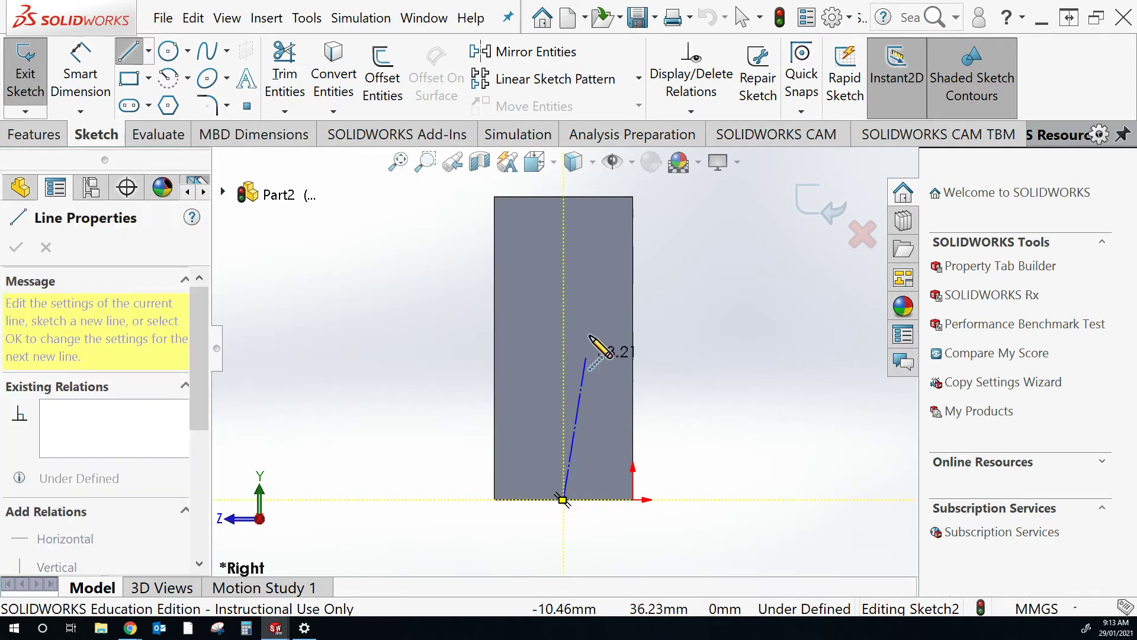
{"action": "left_click", "coordinate": [562, 196]}
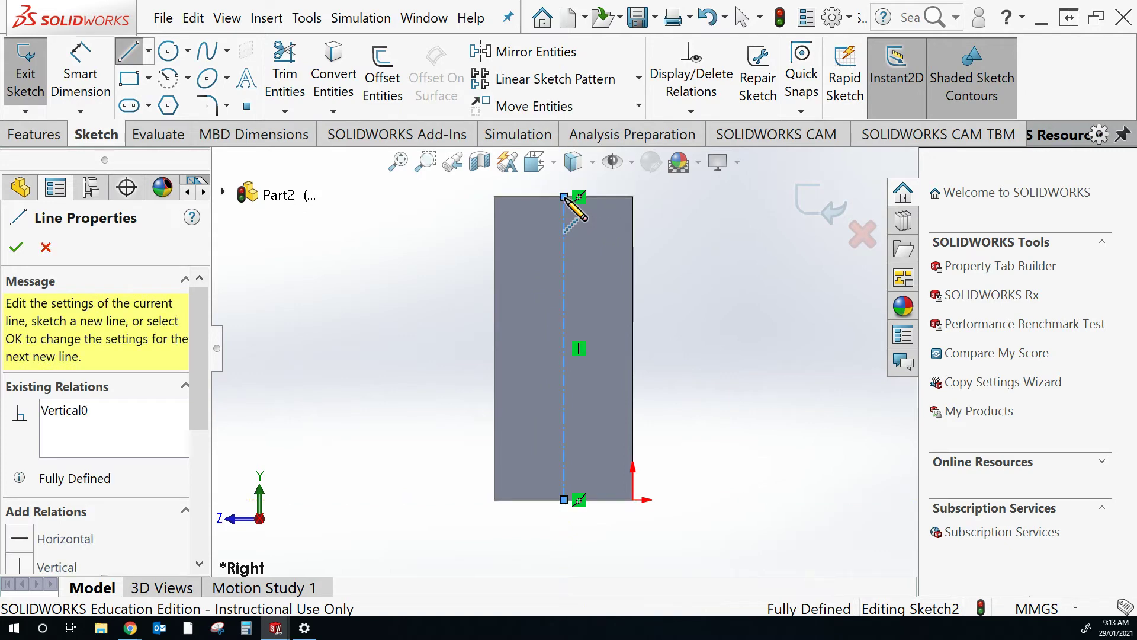
{"action": "key", "text": "Escape"}
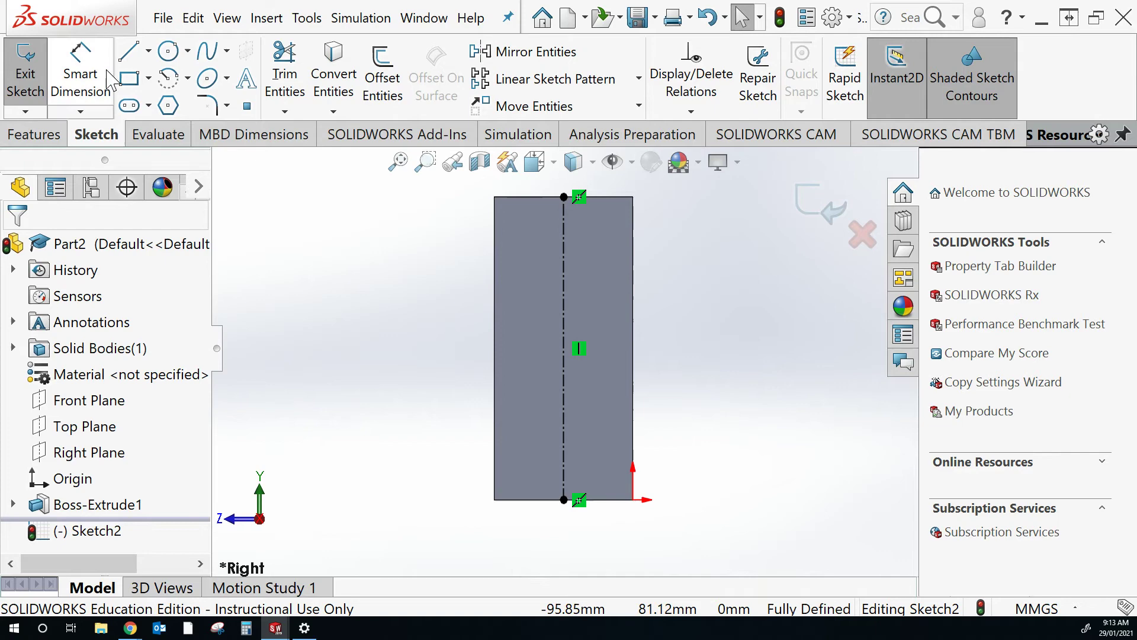
{"action": "left_click", "coordinate": [80, 71]}
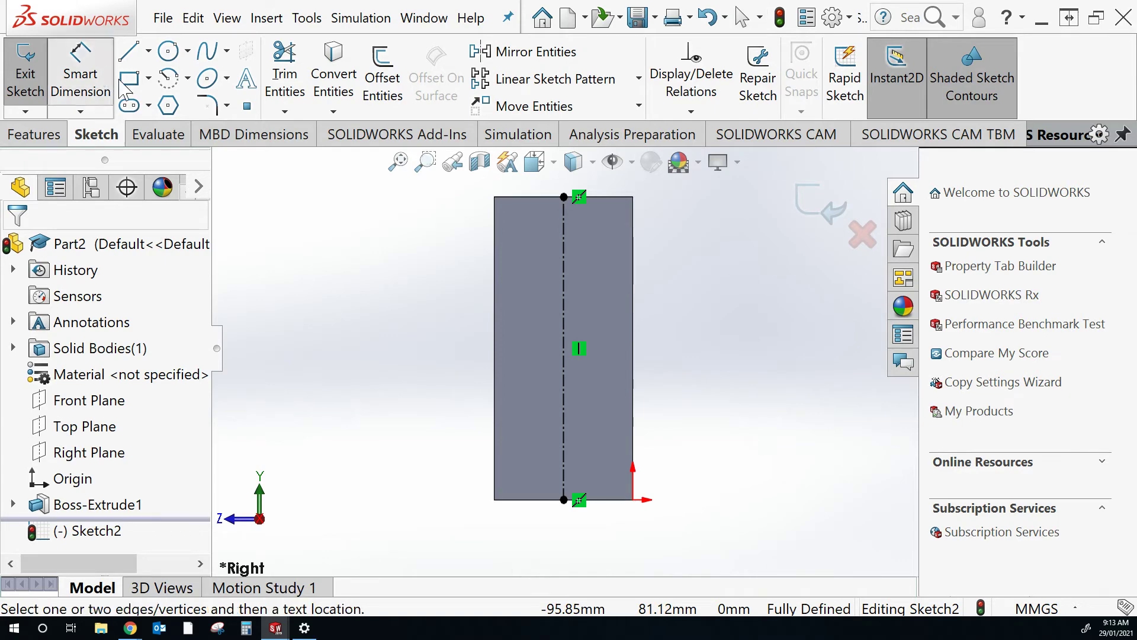
{"action": "left_click", "coordinate": [562, 296]}
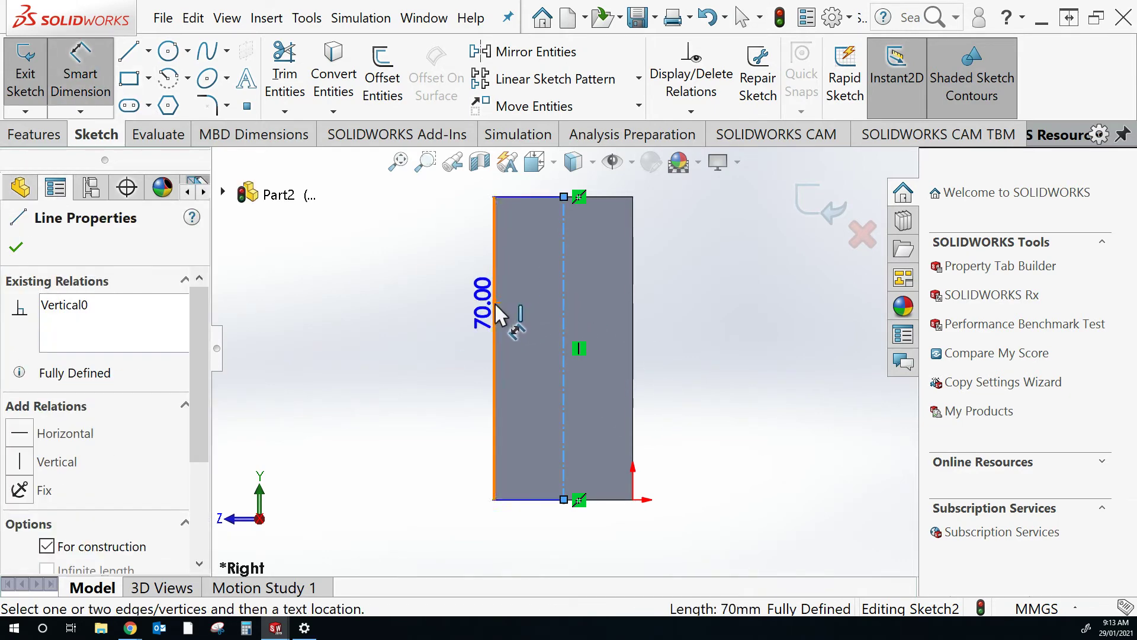
{"action": "left_click", "coordinate": [500, 311]}
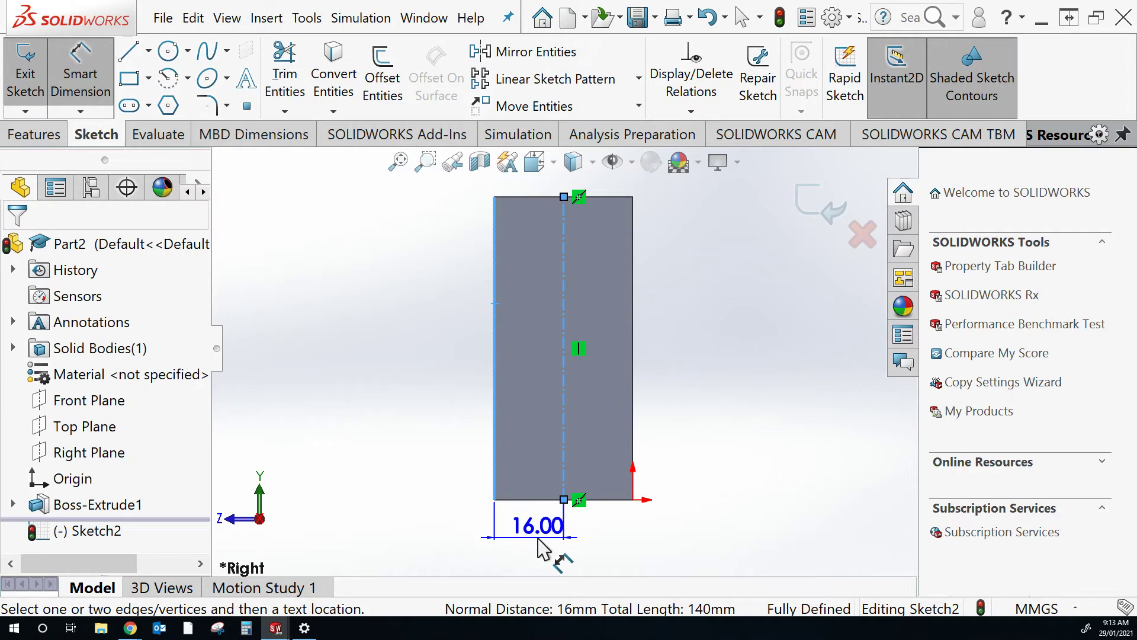
{"action": "left_click", "coordinate": [535, 551]}
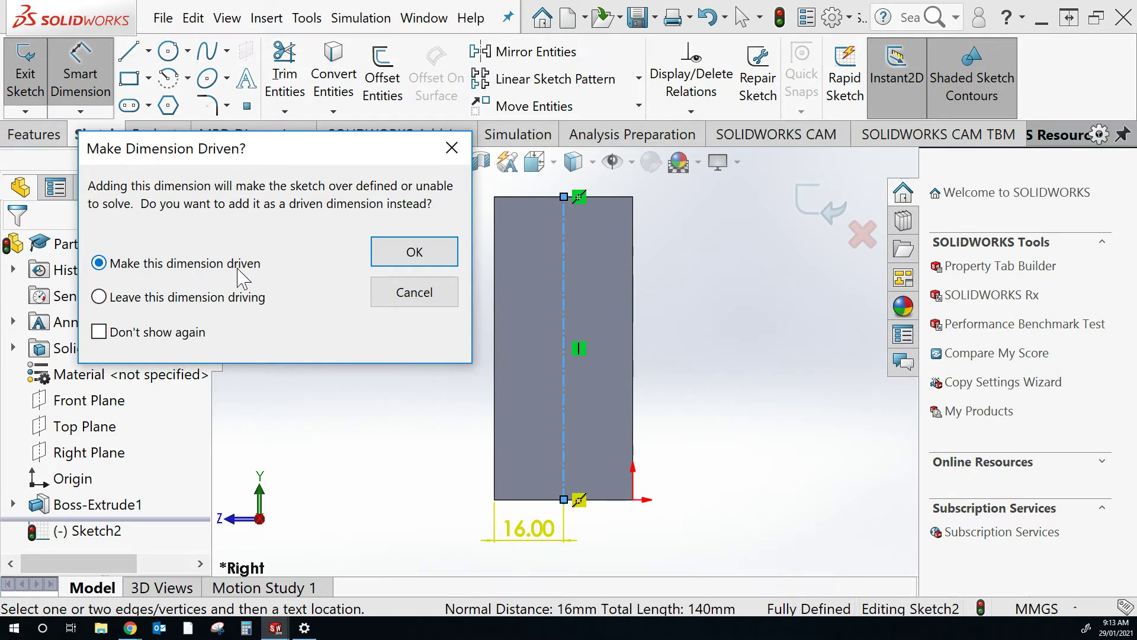
{"action": "left_click", "coordinate": [413, 254]}
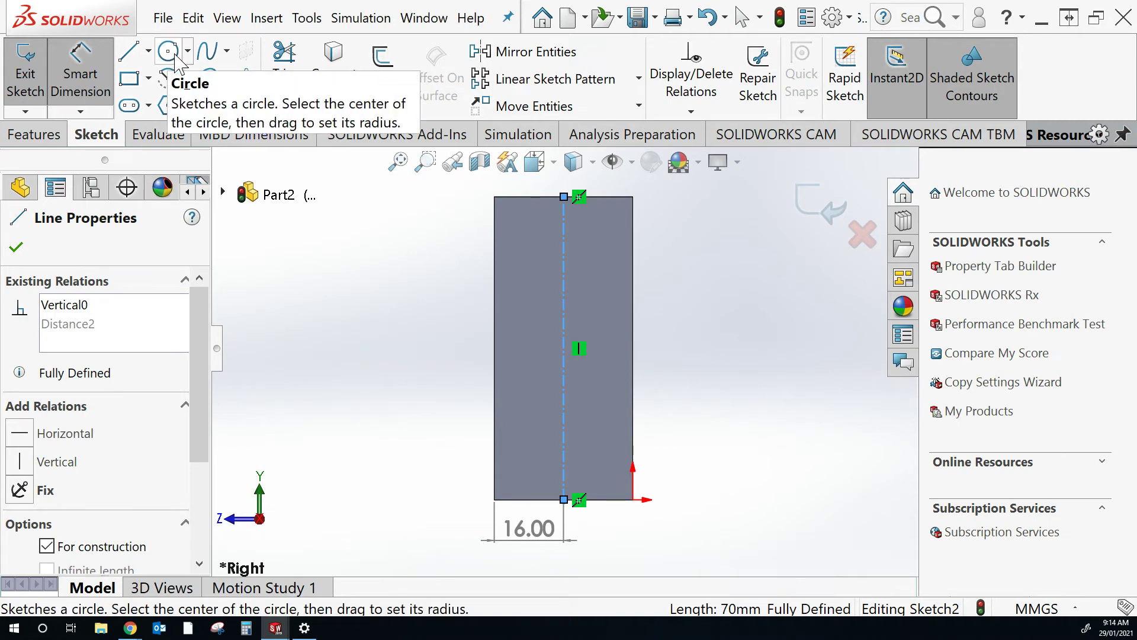
- Draw a circle centred on the vertical centerline
{"action": "left_click", "coordinate": [170, 53]}
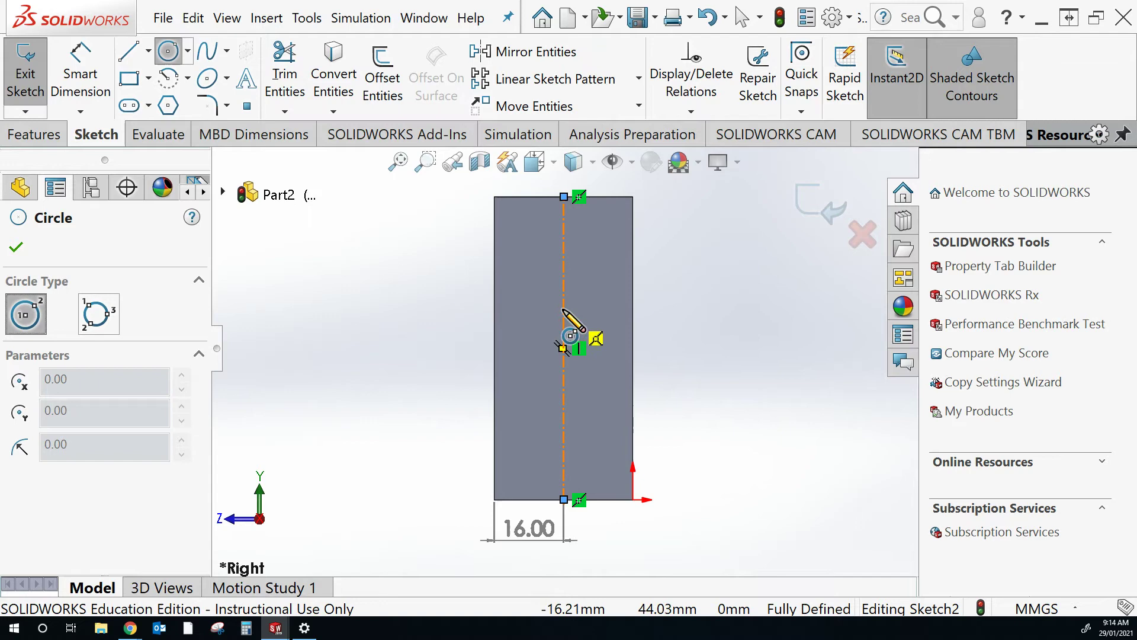
{"action": "left_click", "coordinate": [564, 309]}
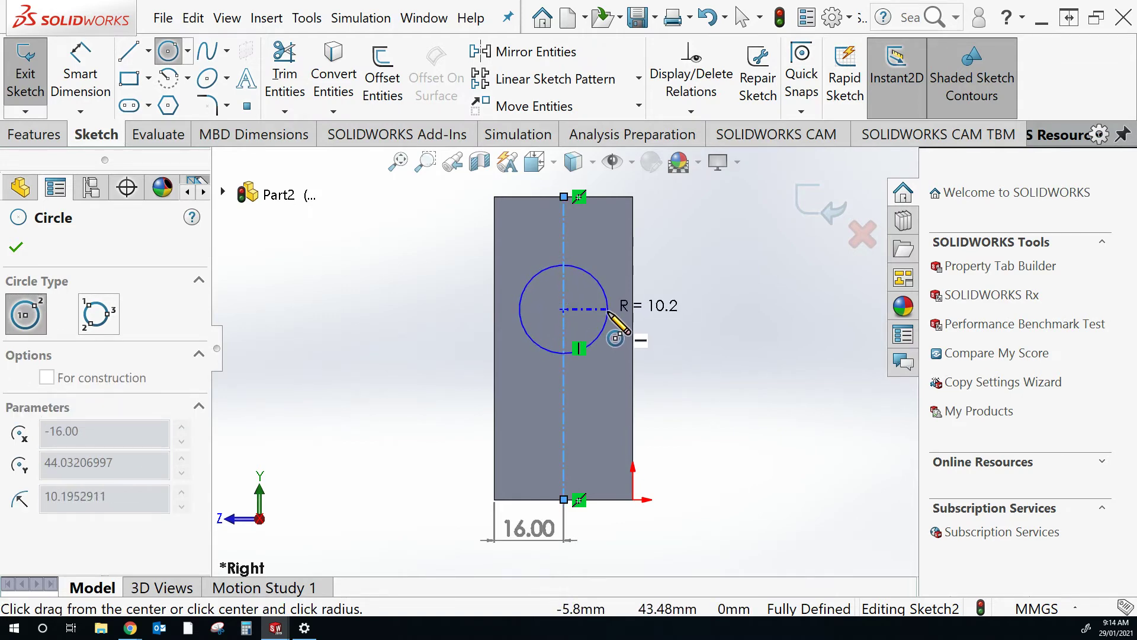
{"action": "left_click", "coordinate": [608, 310]}
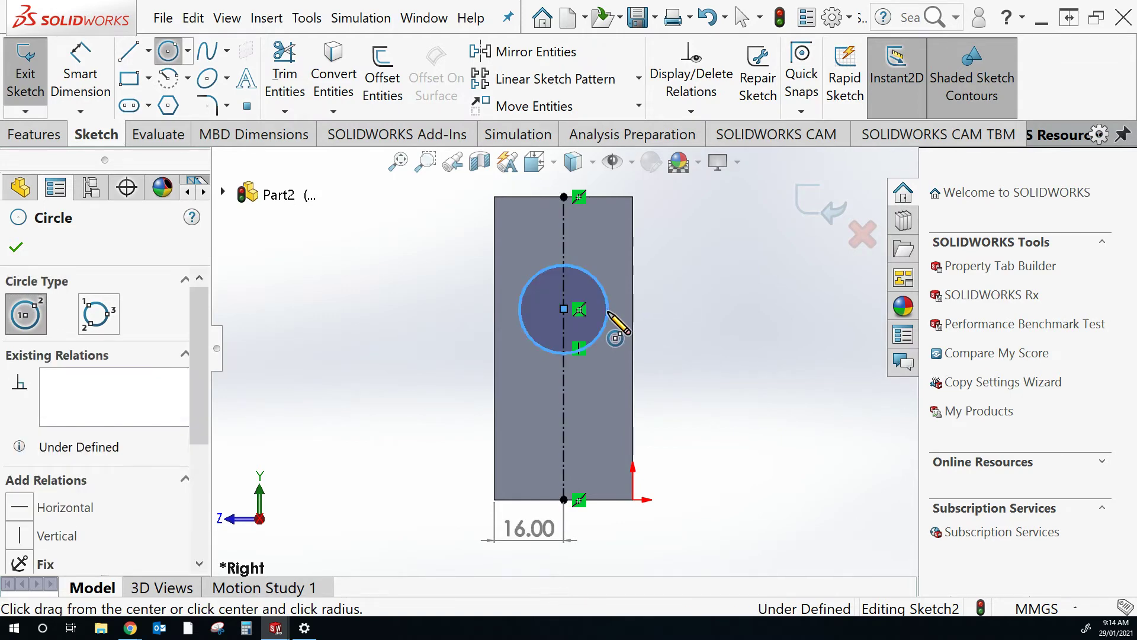
- Dimension the circle's diameter to 19 mm
{"action": "left_click", "coordinate": [109, 101]}
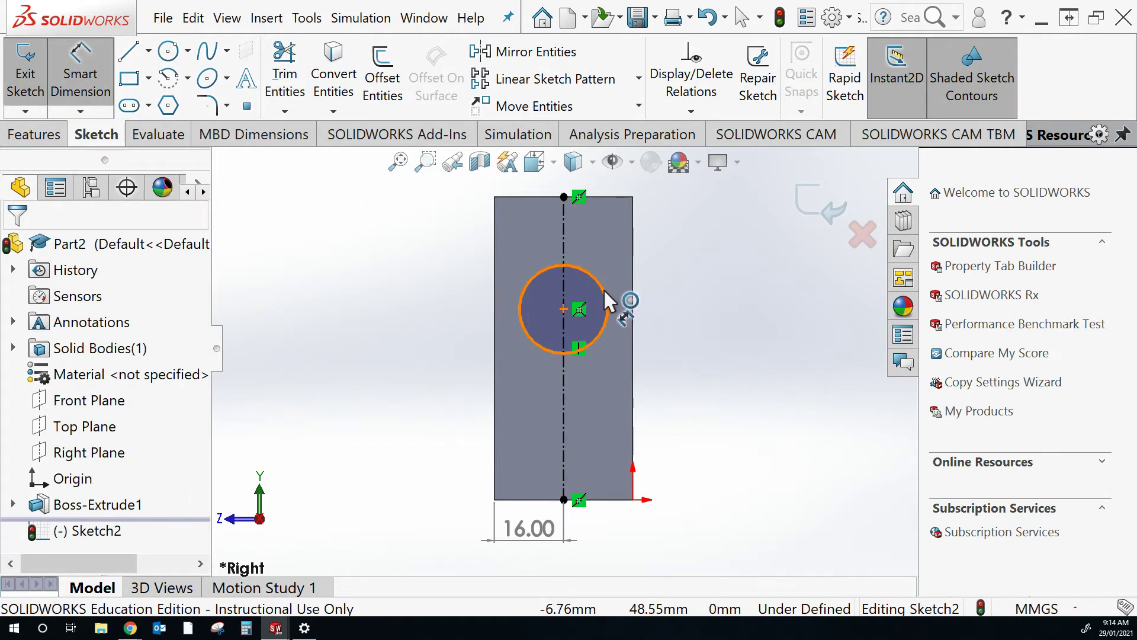
{"action": "left_click", "coordinate": [77, 77]}
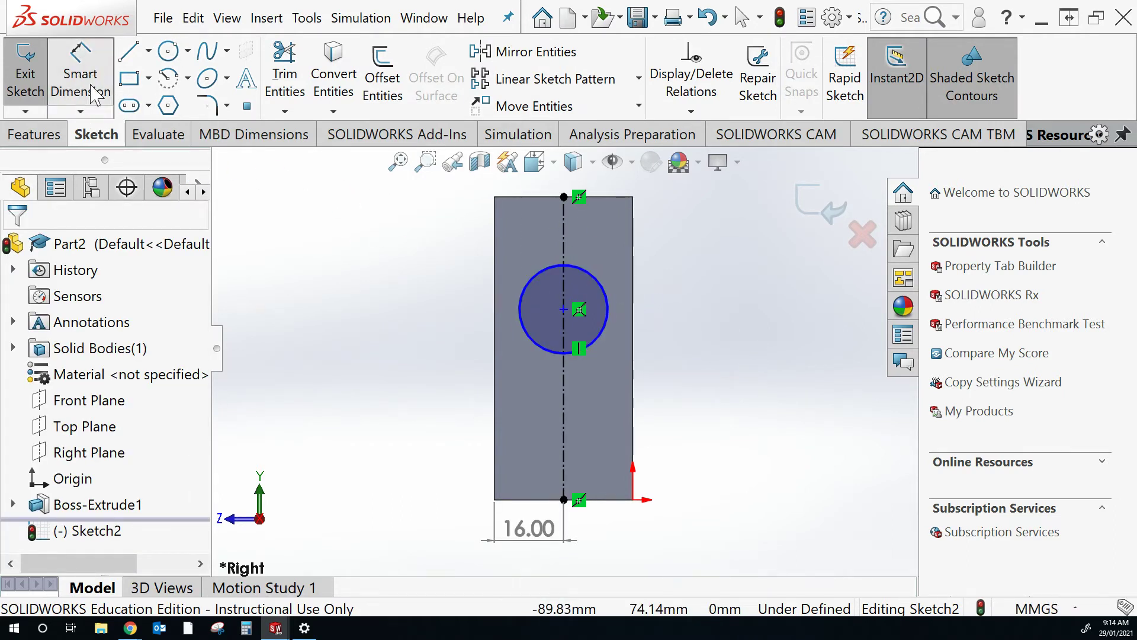
{"action": "left_click", "coordinate": [95, 95]}
{"action": "left_click", "coordinate": [602, 286]}
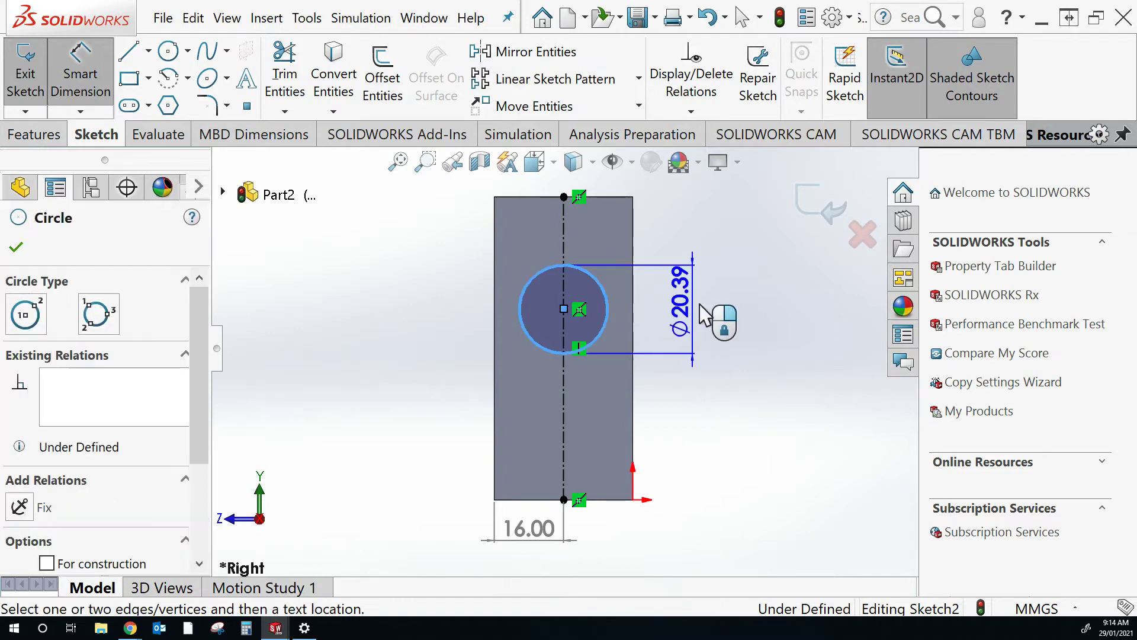
{"action": "left_click", "coordinate": [749, 300]}
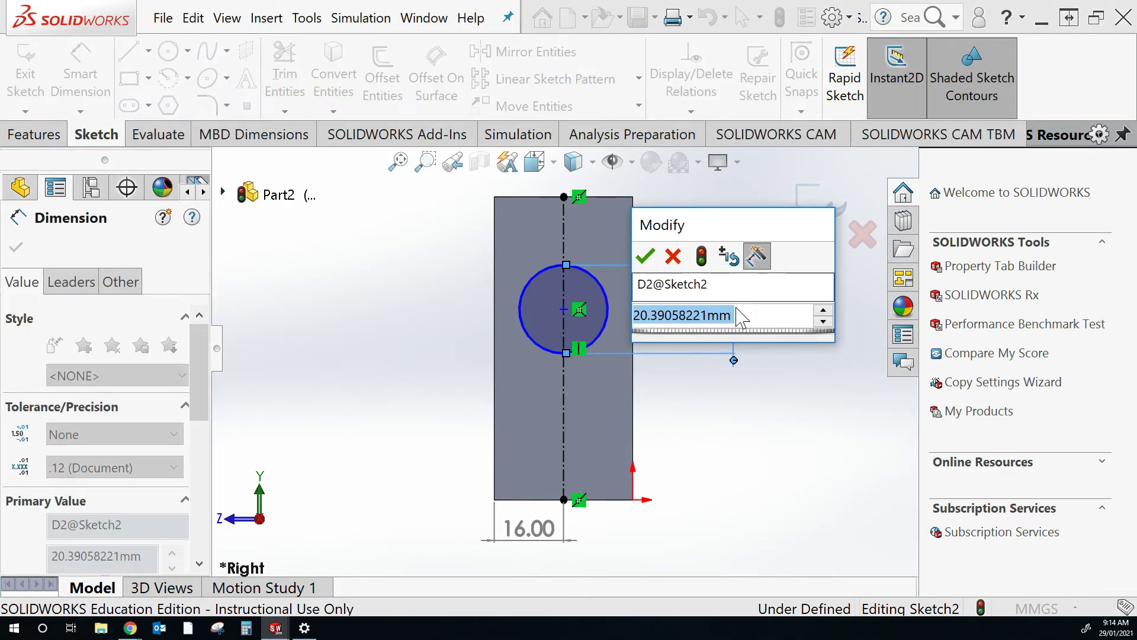
{"action": "type", "text": "19"}
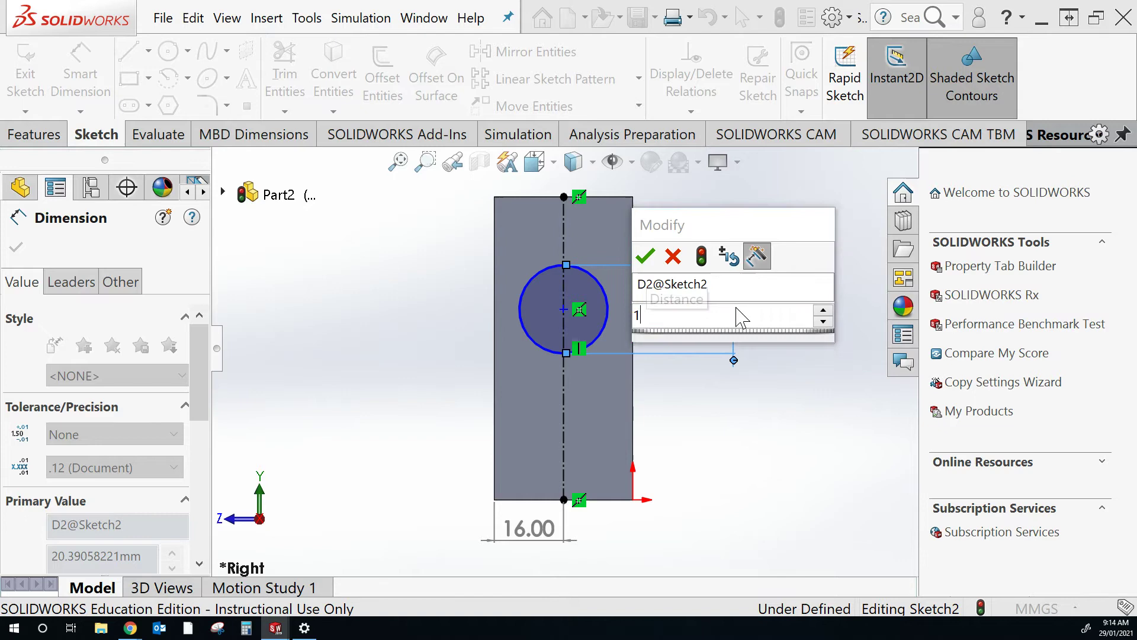
{"action": "left_click", "coordinate": [645, 256]}
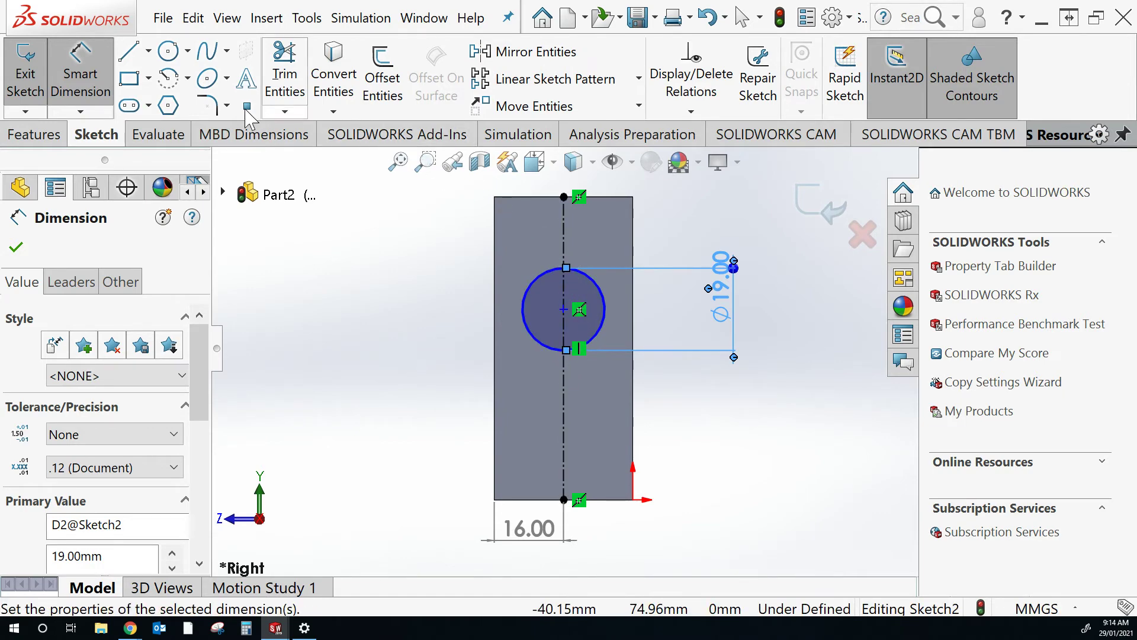
{"action": "left_click", "coordinate": [95, 75]}
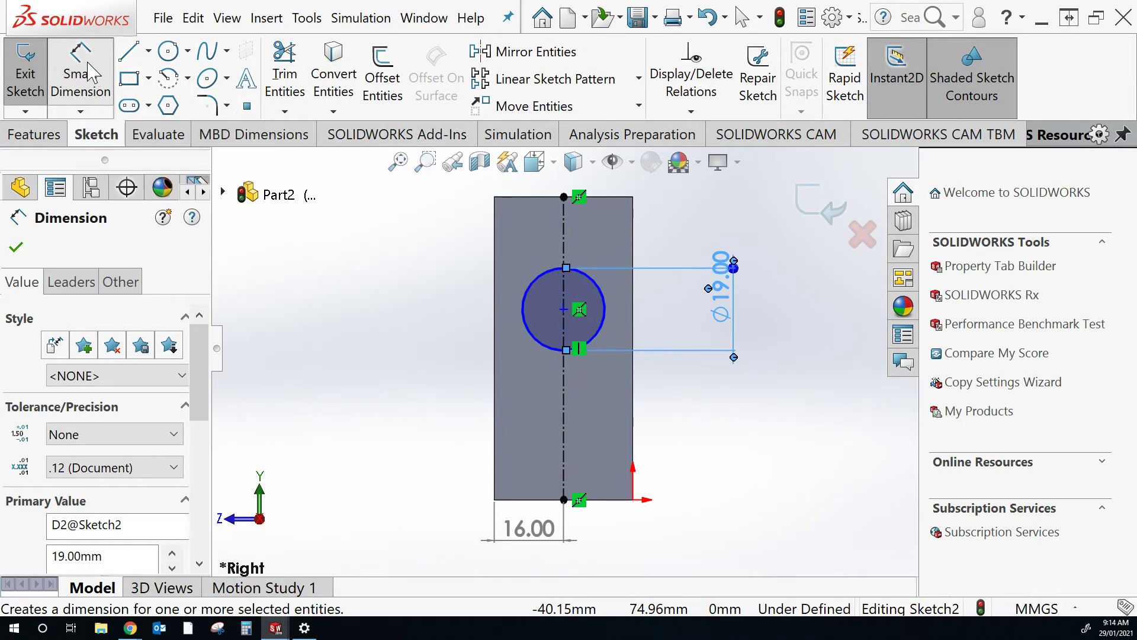
- Dimension the circle centre from the bottom edge, changing 44.03 to 32.5 mm
{"action": "left_click", "coordinate": [555, 353]}
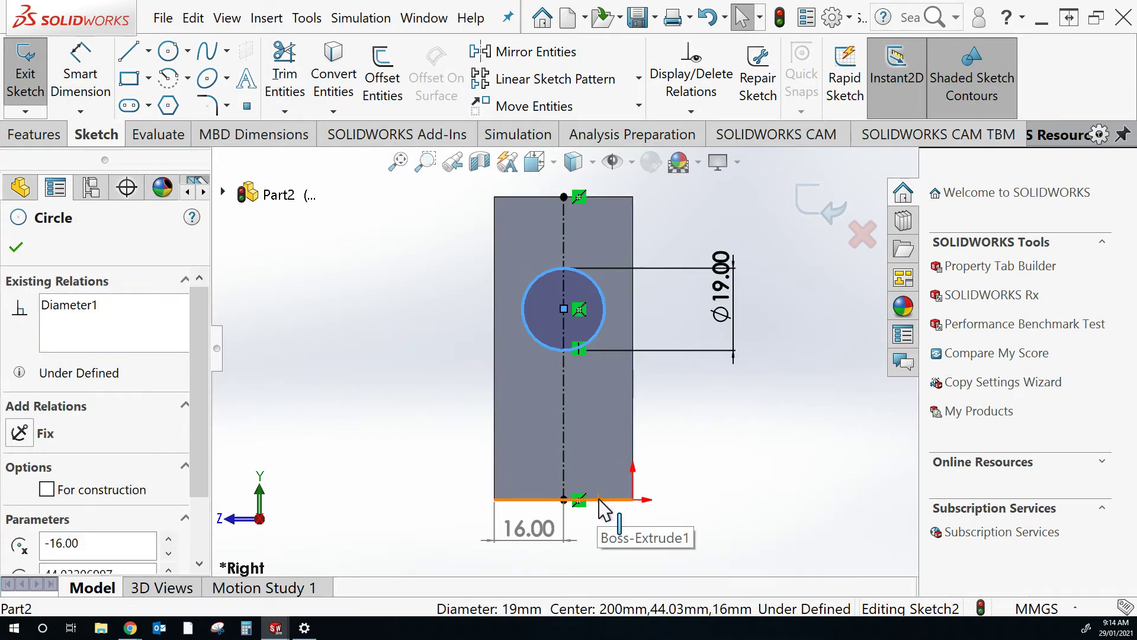
{"action": "left_click", "coordinate": [600, 501]}
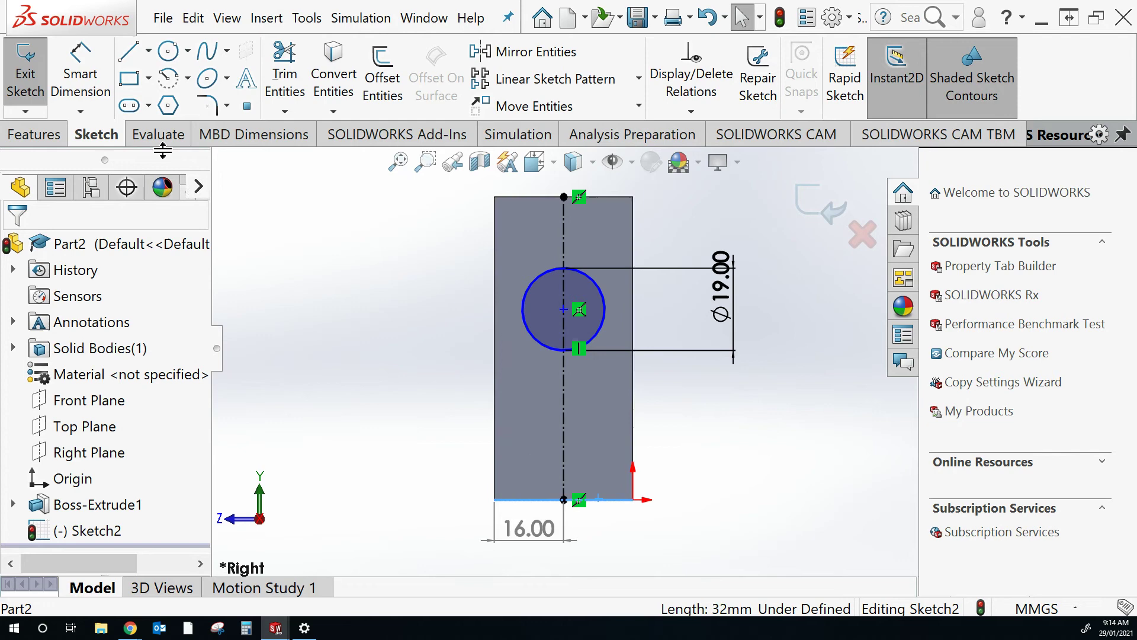
{"action": "left_click", "coordinate": [87, 77]}
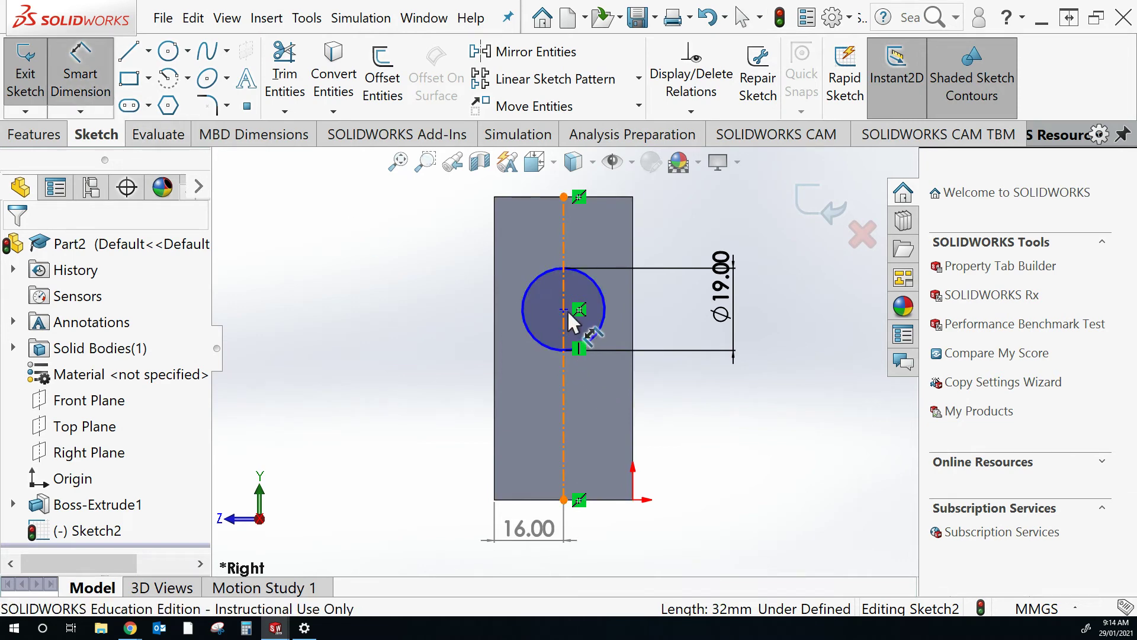
{"action": "left_click", "coordinate": [602, 301]}
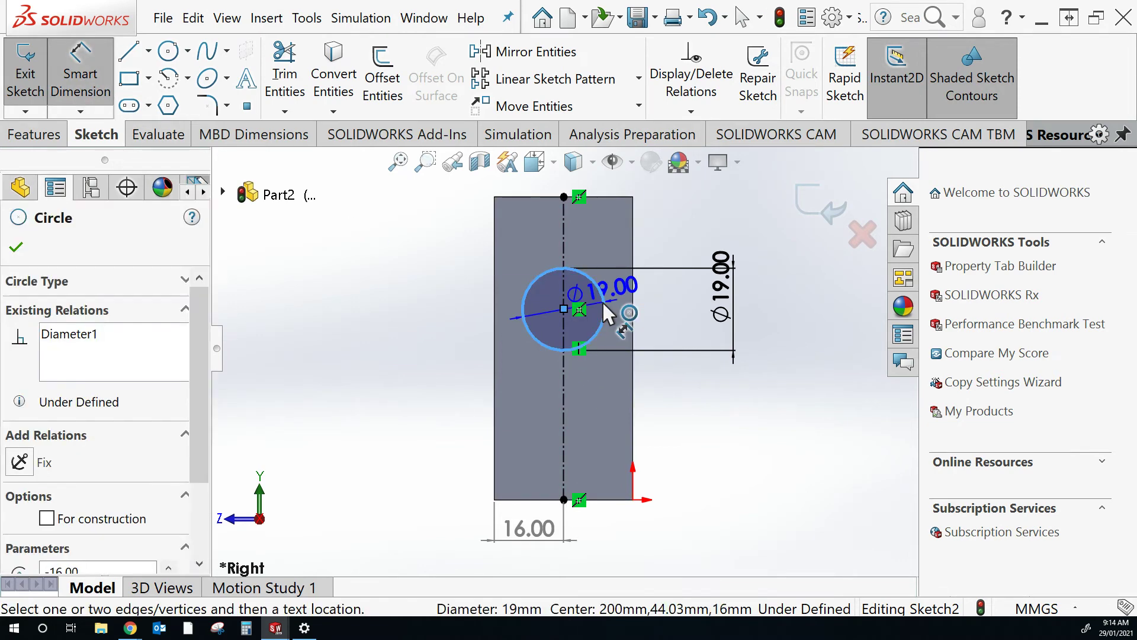
{"action": "left_click", "coordinate": [599, 501]}
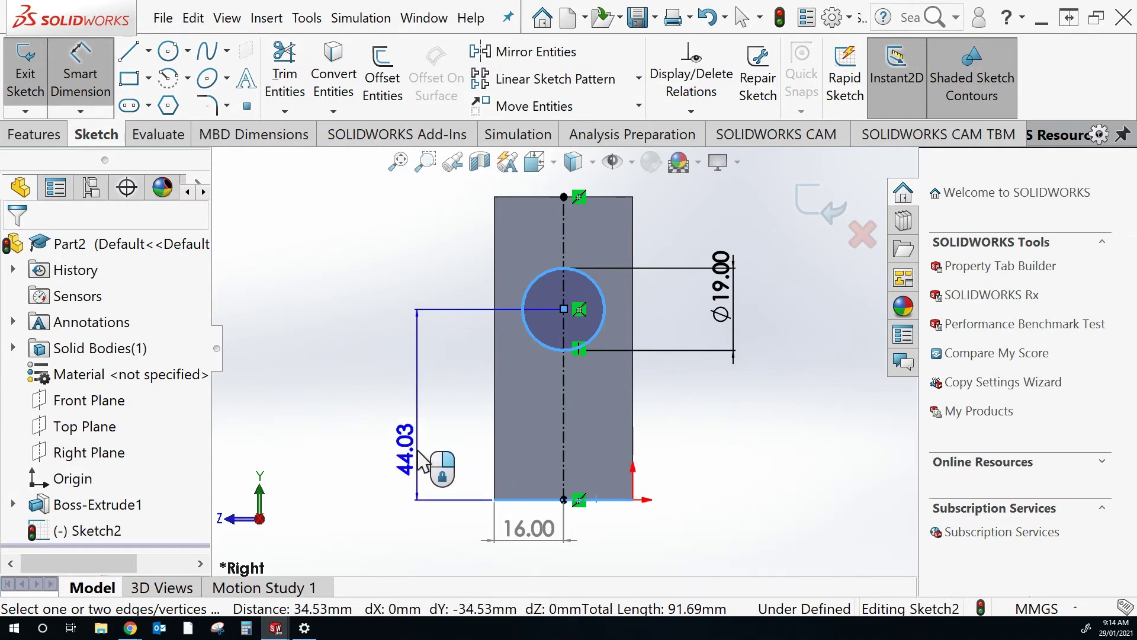
{"action": "left_click", "coordinate": [420, 455]}
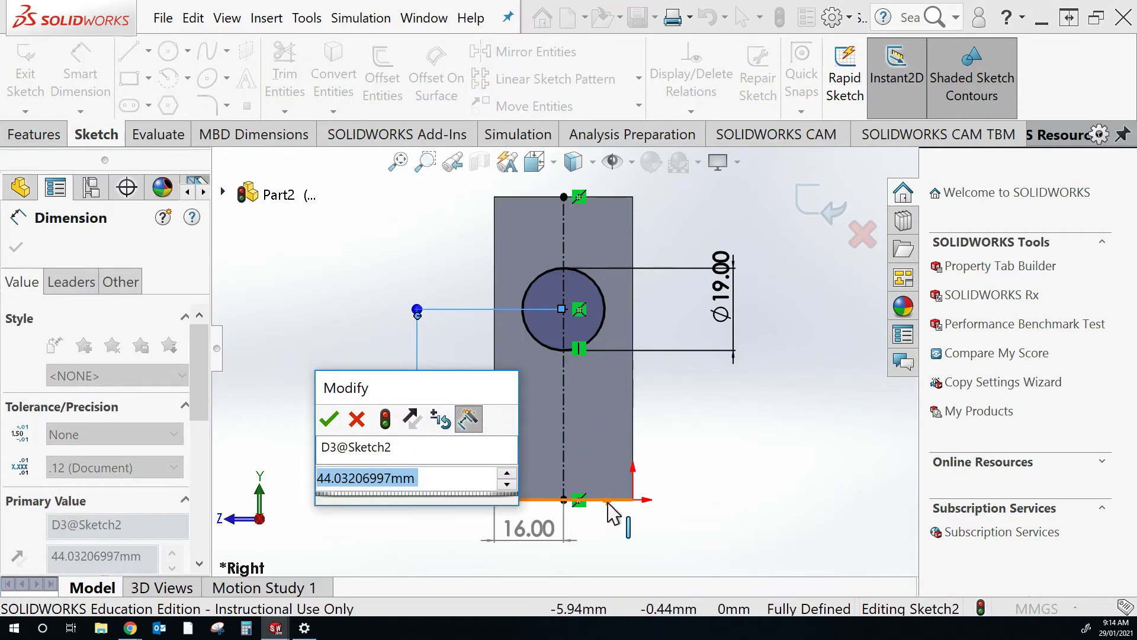
{"action": "type", "text": "32."}
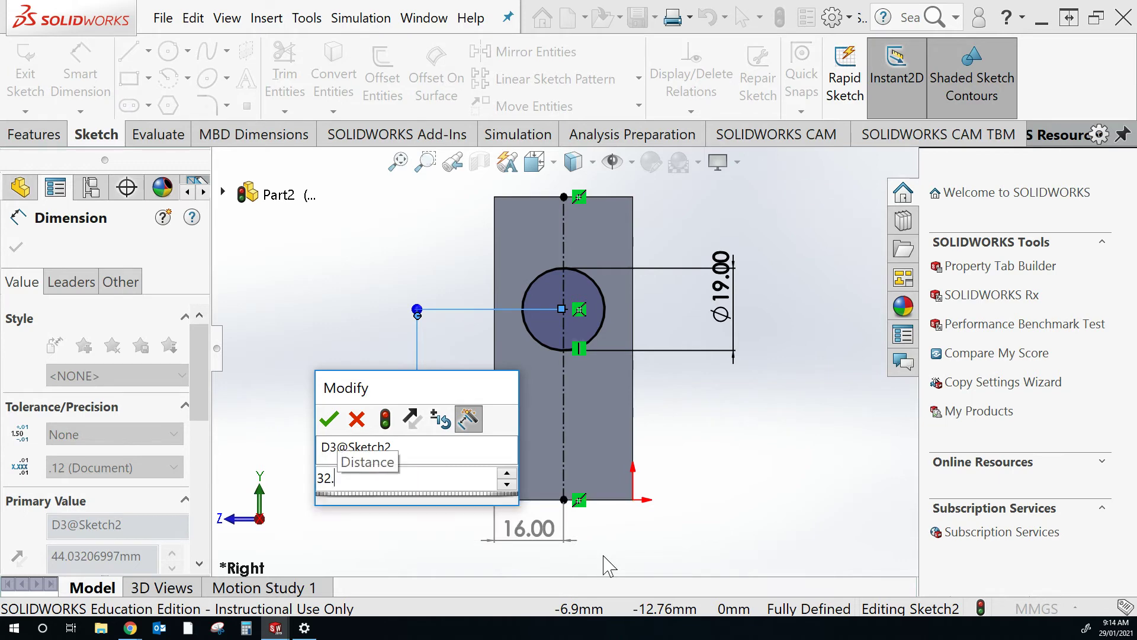
{"action": "type", "text": "5"}
{"action": "key", "text": "Return"}
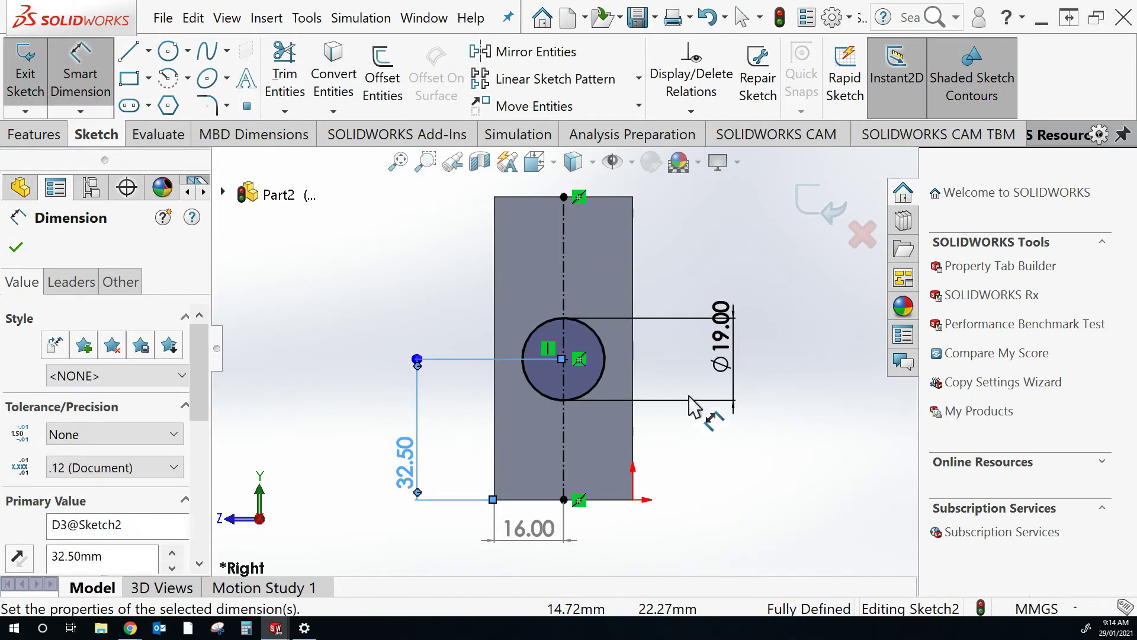
- Exit Sketch2 and orbit the block to an oblique view of its wide side face
{"action": "left_click", "coordinate": [827, 216]}
{"action": "left_click", "coordinate": [820, 208]}
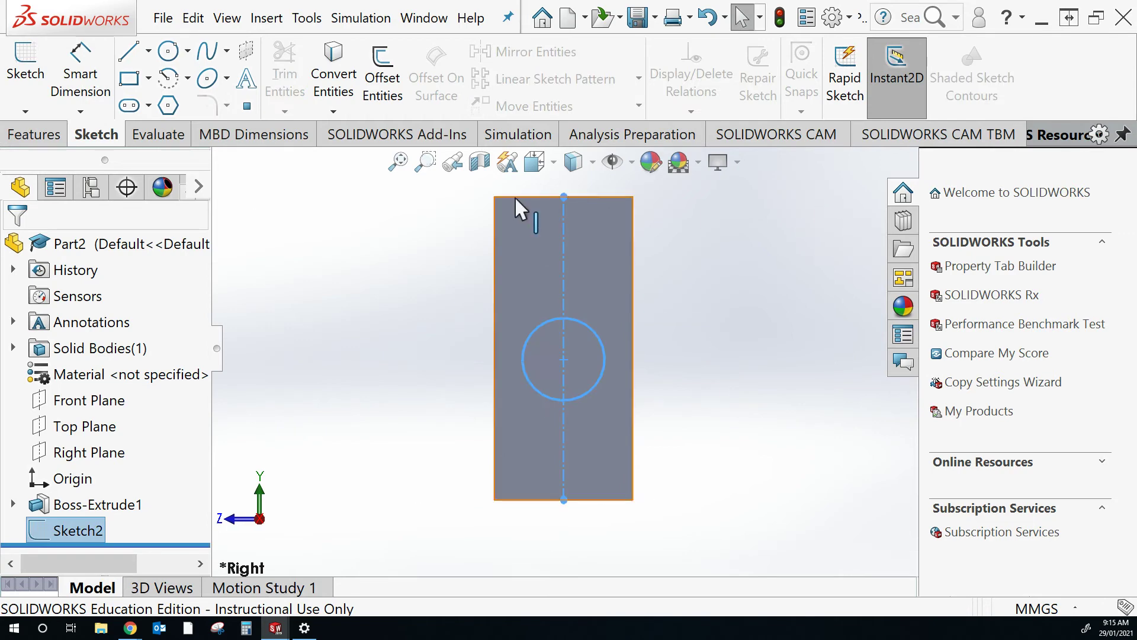
{"action": "mouse_move", "coordinate": [452, 218]}
{"action": "middle_mouse_down"}
{"action": "mouse_move", "coordinate": [379, 308]}
{"action": "mouse_move", "coordinate": [337, 318]}
{"action": "middle_mouse_up"}
{"action": "scroll", "coordinate": [364, 355], "scroll_direction": "up", "scroll_amount": 2}
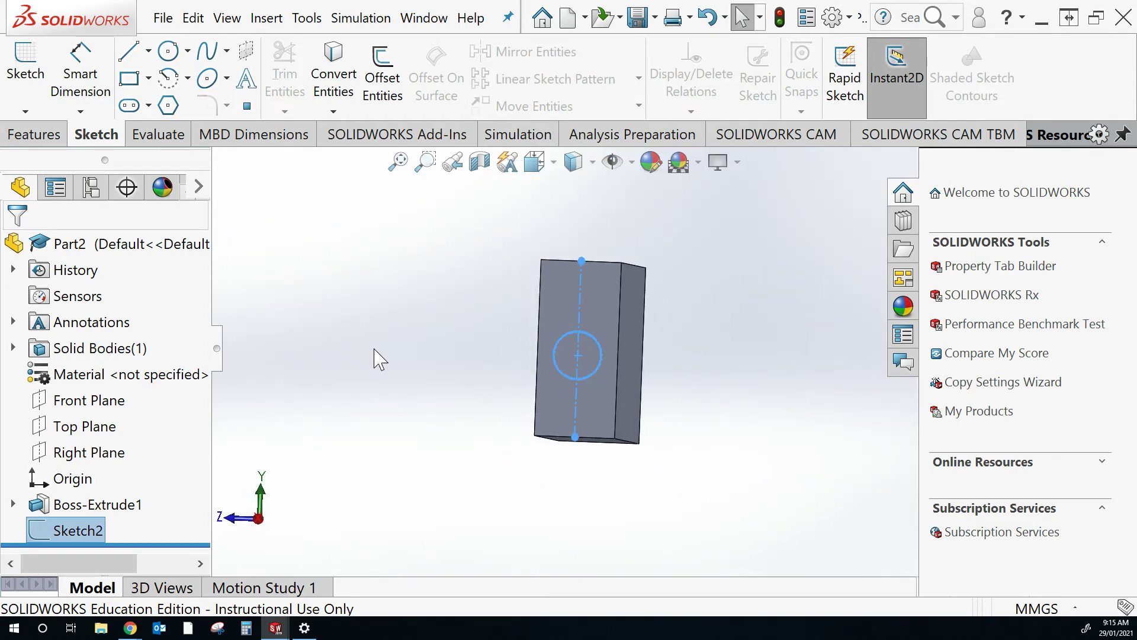
{"action": "mouse_move", "coordinate": [374, 358]}
{"action": "middle_mouse_down"}
{"action": "mouse_move", "coordinate": [397, 348]}
{"action": "mouse_move", "coordinate": [401, 359]}
{"action": "mouse_move", "coordinate": [380, 330]}
{"action": "mouse_move", "coordinate": [398, 325]}
{"action": "mouse_move", "coordinate": [409, 342]}
{"action": "middle_mouse_up"}
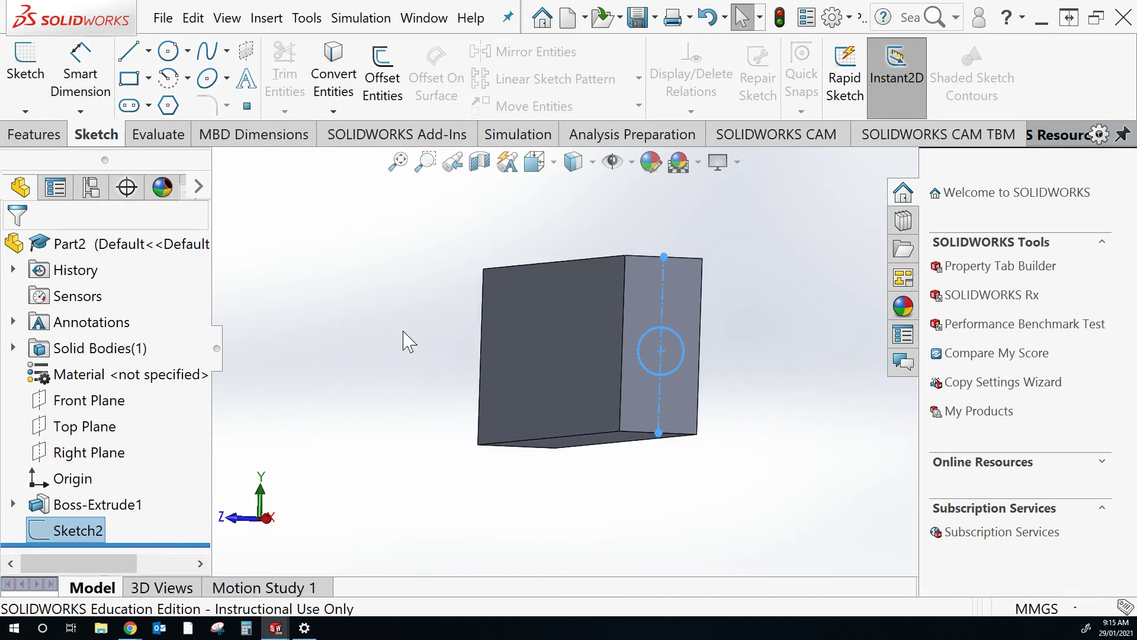
{"action": "left_click", "coordinate": [35, 135]}
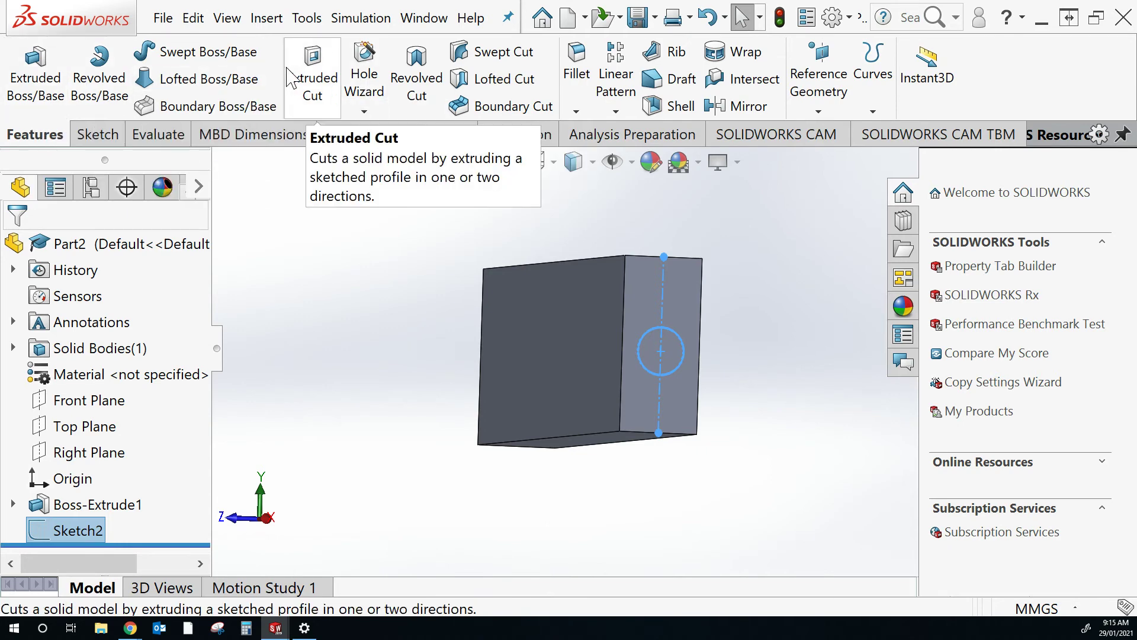
- Cut the 19 mm circle 51 mm blind into the block as Cut-Extrude1
{"action": "left_click", "coordinate": [312, 80]}
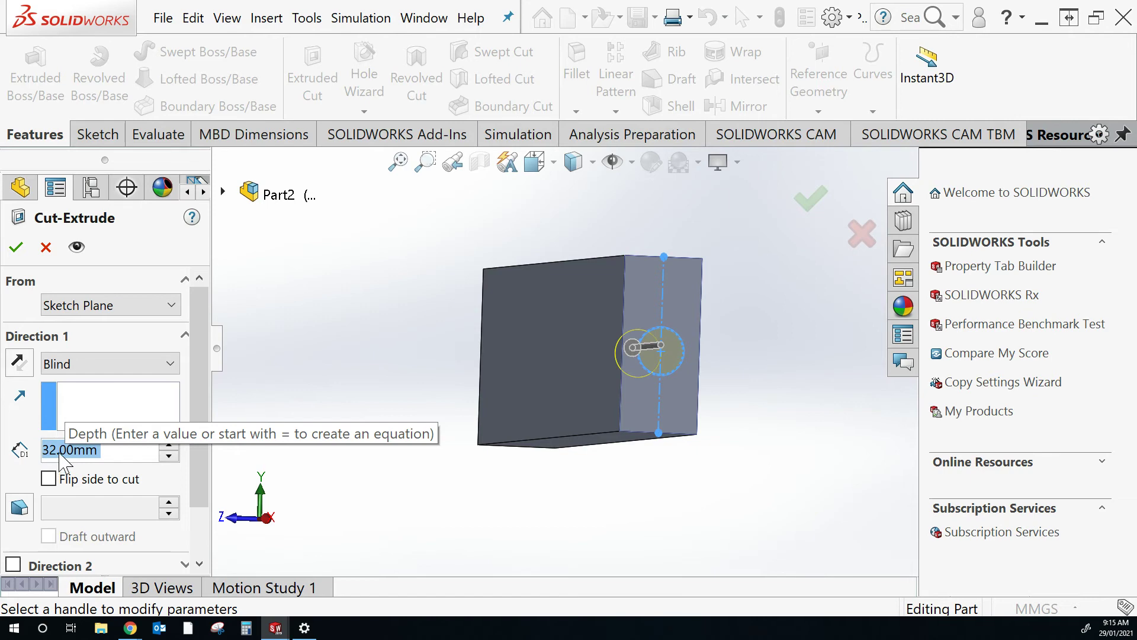
{"action": "left_click", "coordinate": [60, 450]}
{"action": "type", "text": "51"}
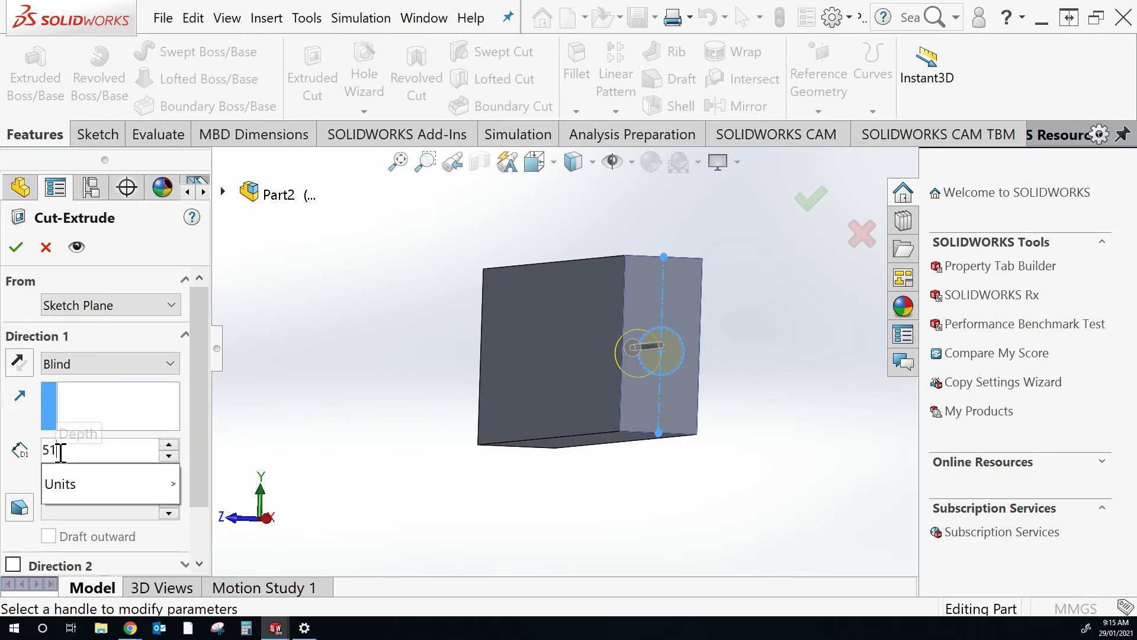
{"action": "key", "text": "Return"}
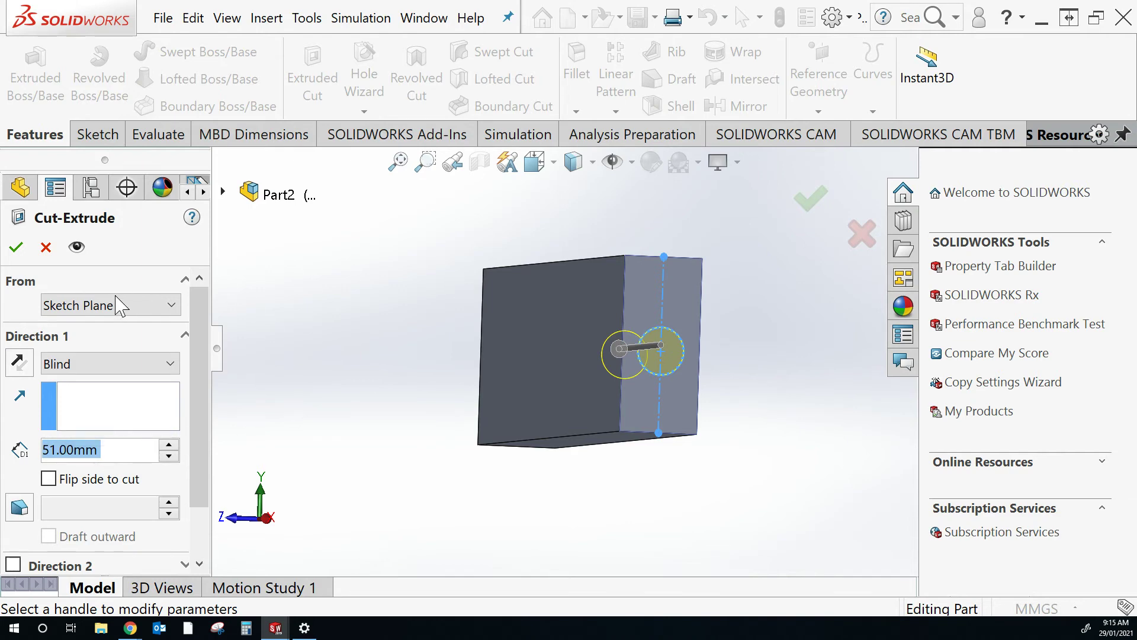
{"action": "left_click", "coordinate": [13, 249]}
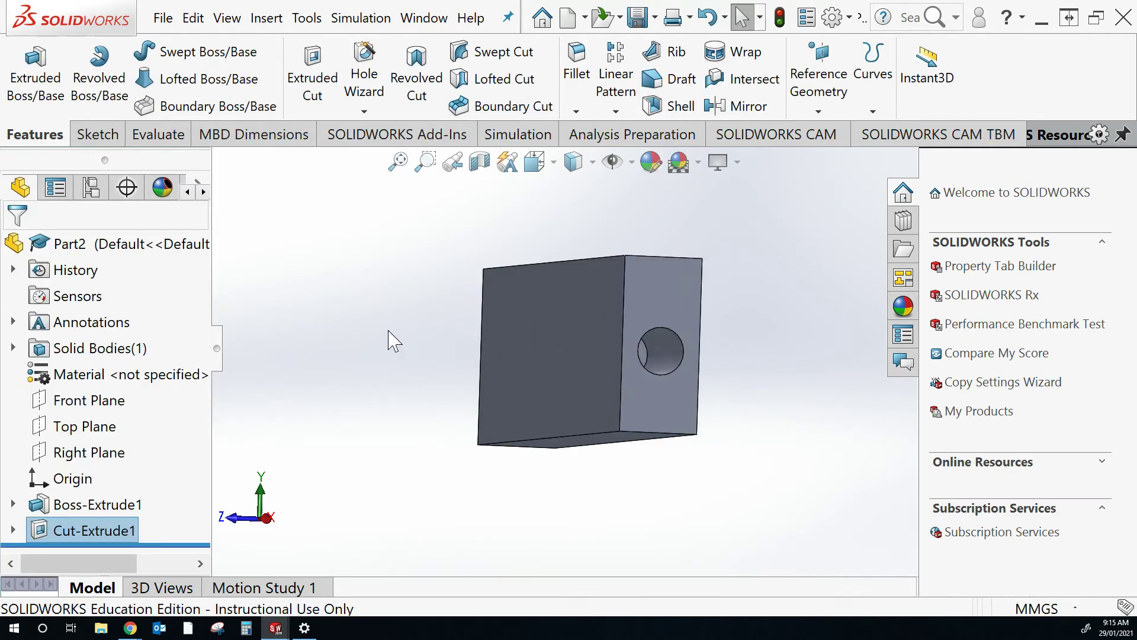
{"action": "mouse_move", "coordinate": [480, 346]}
{"action": "middle_mouse_down"}
{"action": "mouse_move", "coordinate": [426, 345]}
{"action": "mouse_move", "coordinate": [468, 333]}
{"action": "middle_mouse_up"}
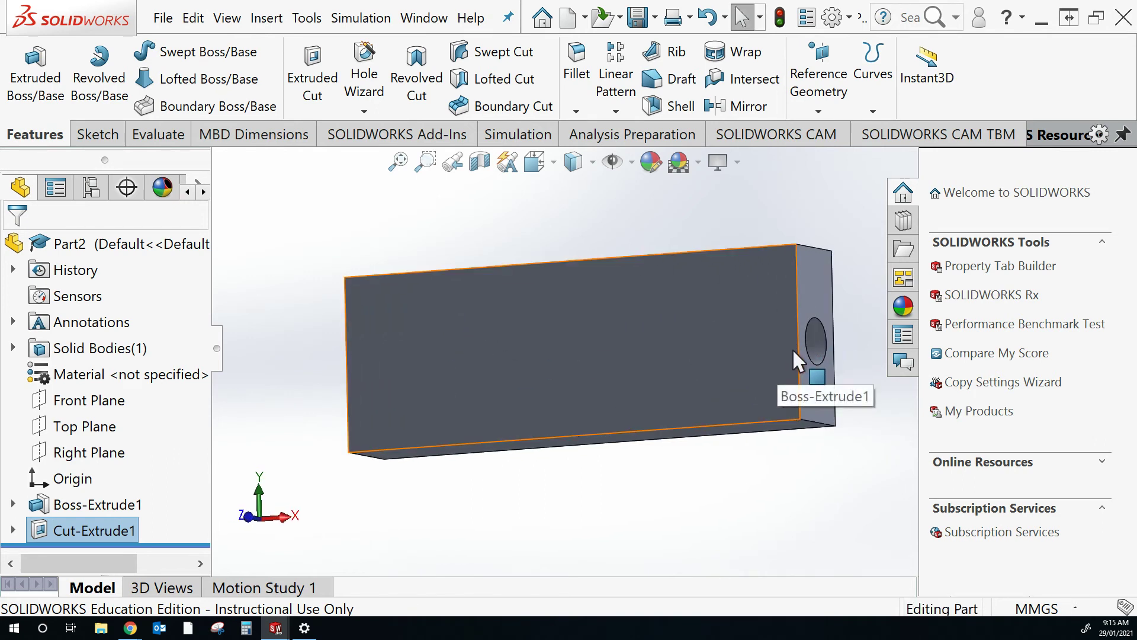
{"action": "middle_click_drag", "start_coordinate": [642, 487], "coordinate": [592, 474]}
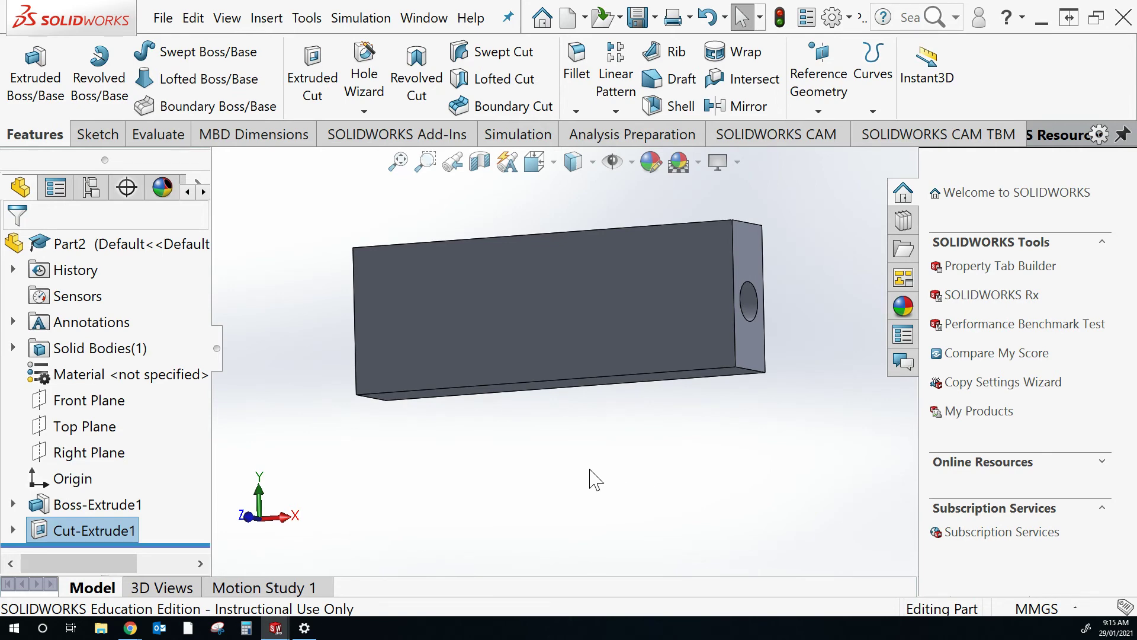
{"action": "key", "text": "ctrl+space"}
- Switch to the Front view and start a spline, awaiting a sketch plane
{"action": "left_click", "coordinate": [389, 397]}
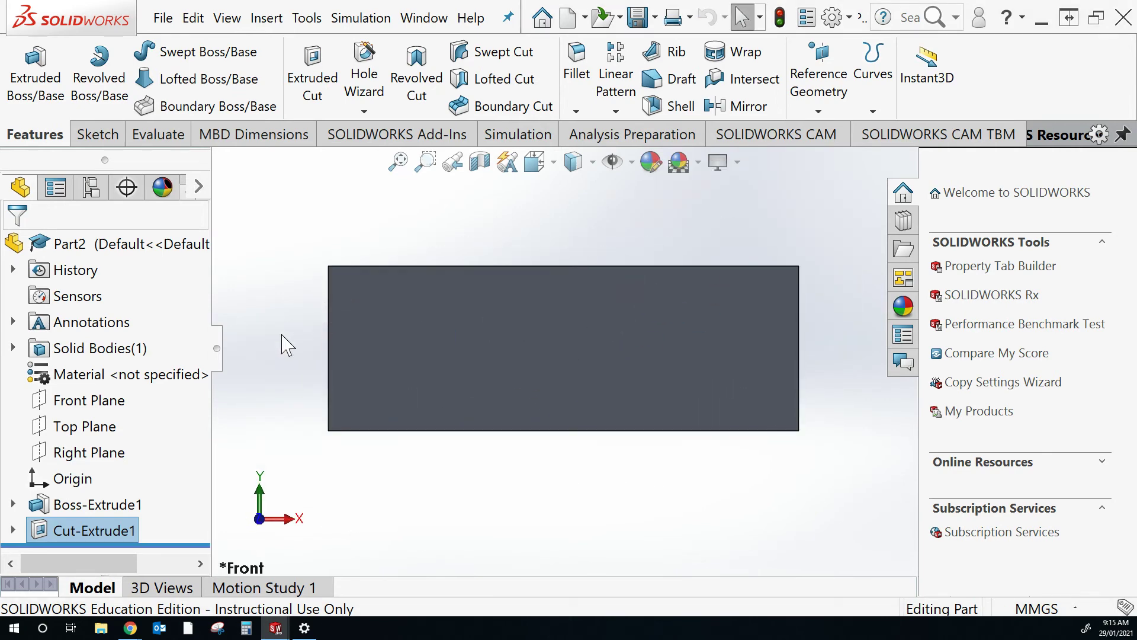
{"action": "left_click", "coordinate": [98, 134]}
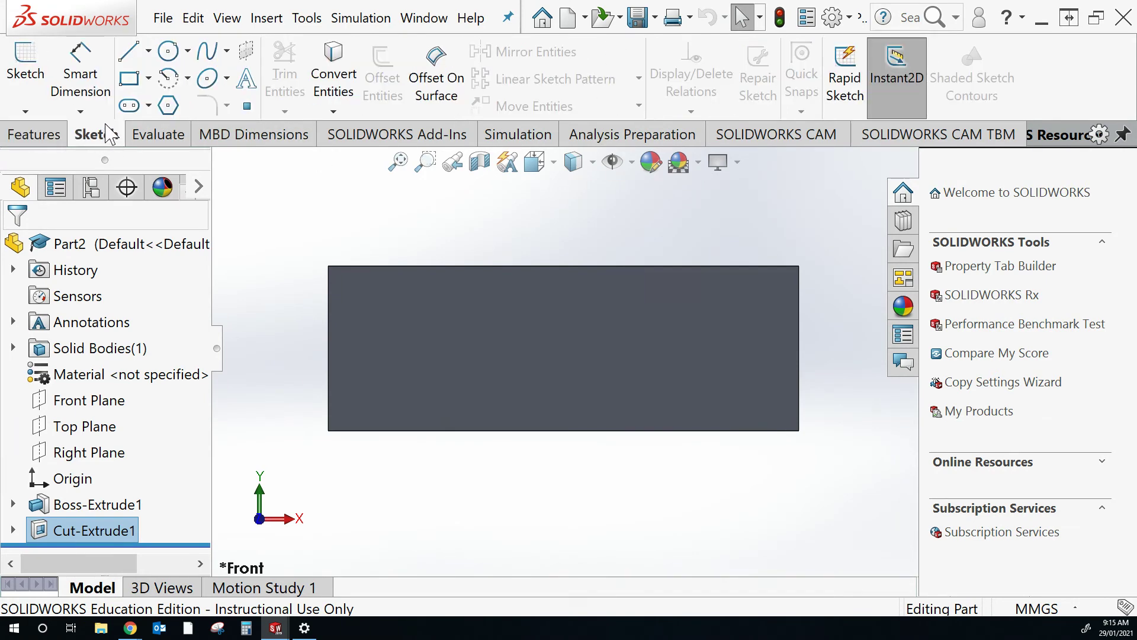
{"action": "left_click", "coordinate": [209, 54]}
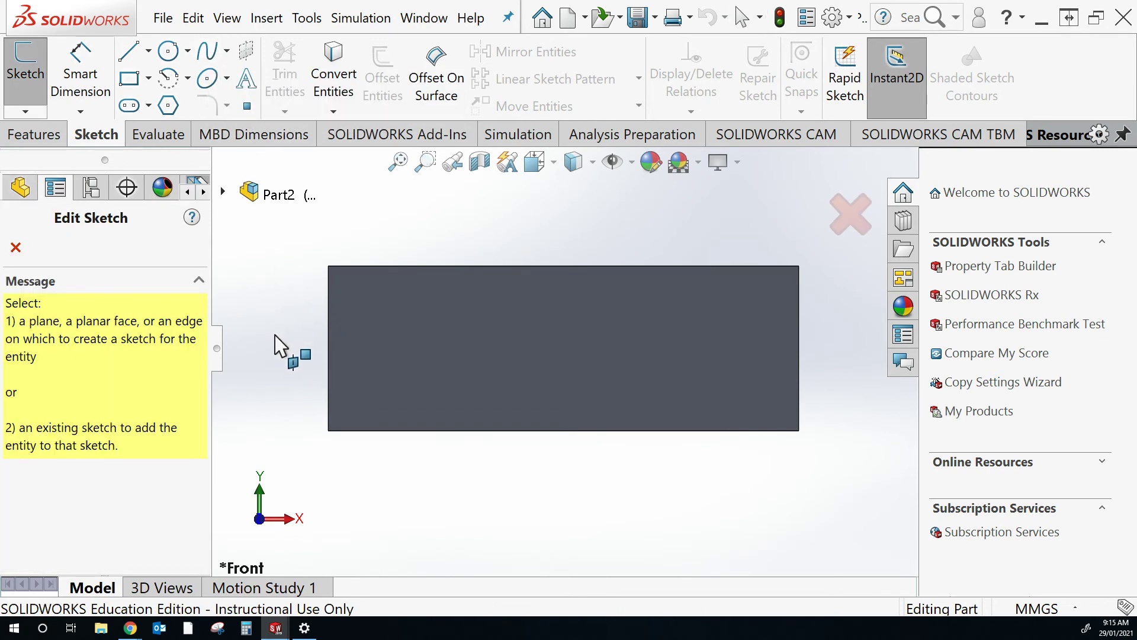
- On the block's front face, draw a closed spline dipping low, rising right, looping back above
{"action": "left_click", "coordinate": [474, 321]}
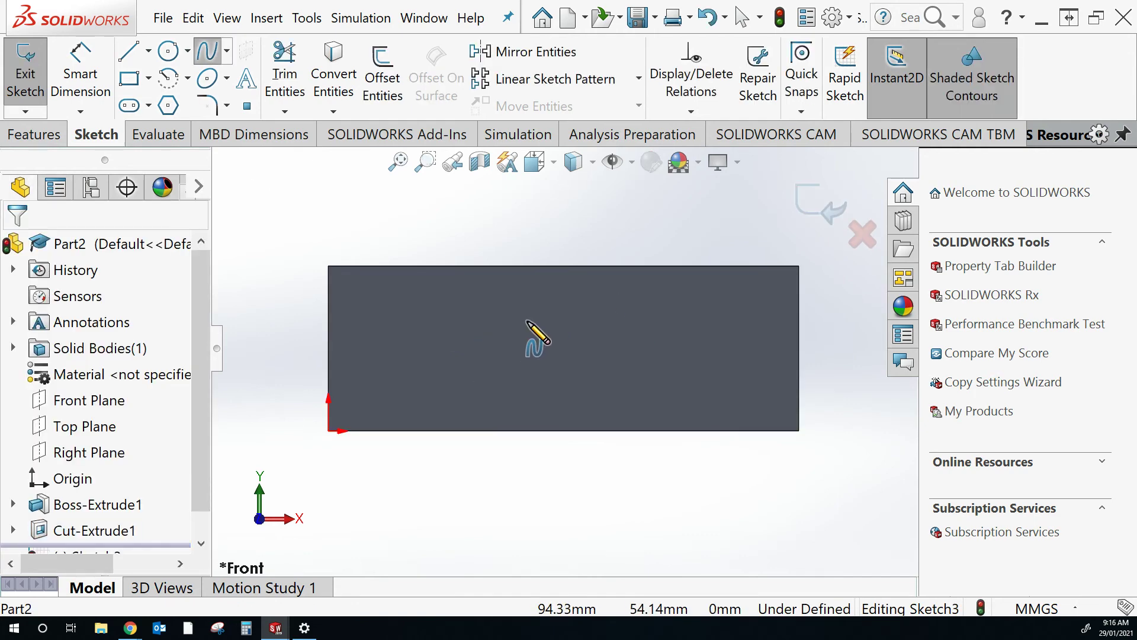
{"action": "left_click", "coordinate": [284, 348]}
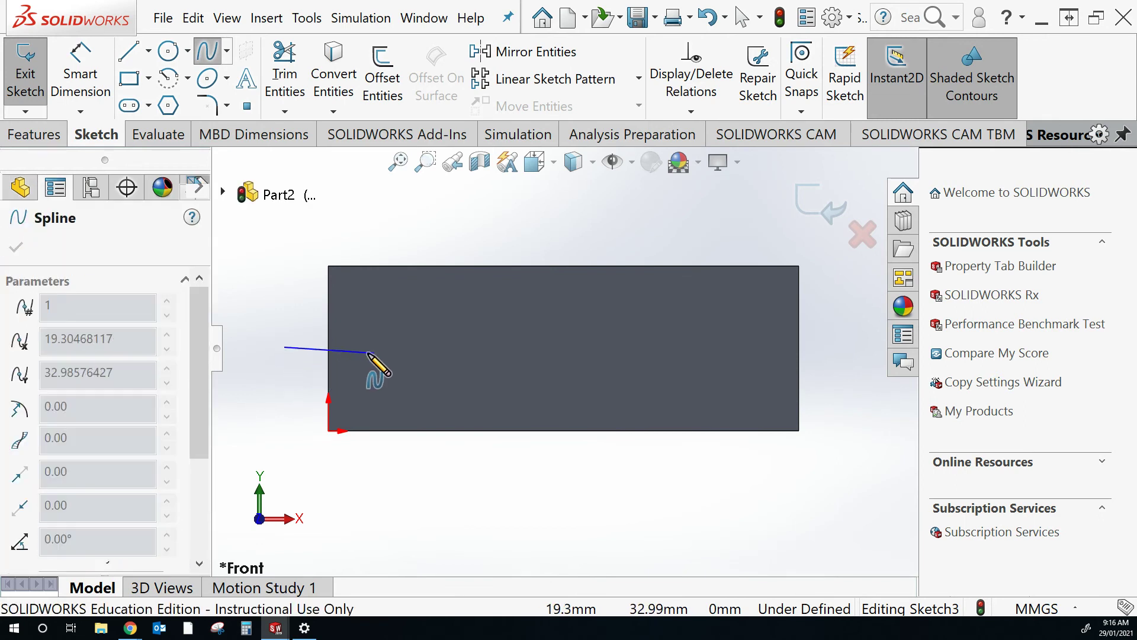
{"action": "left_click", "coordinate": [461, 377]}
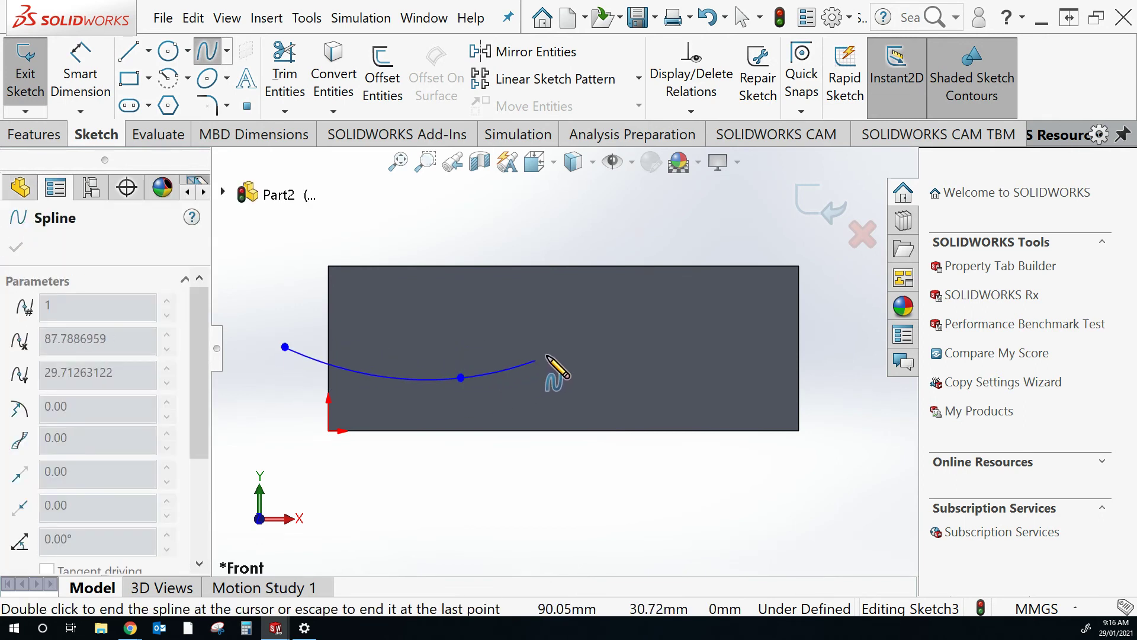
{"action": "left_click", "coordinate": [613, 326]}
{"action": "left_click", "coordinate": [747, 305]}
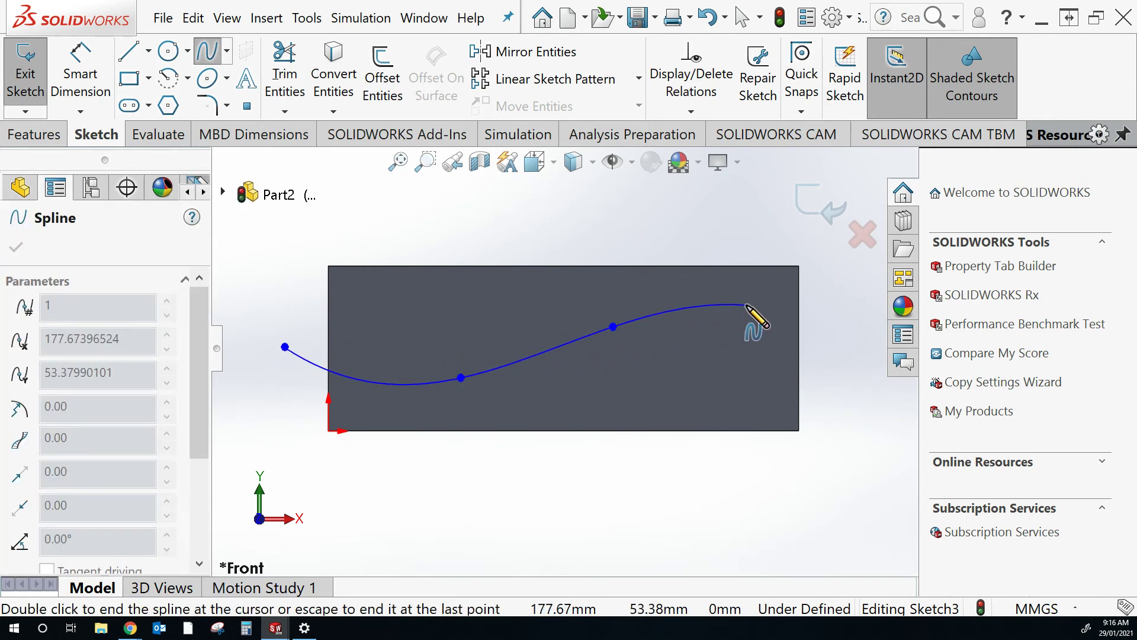
{"action": "left_click", "coordinate": [829, 311]}
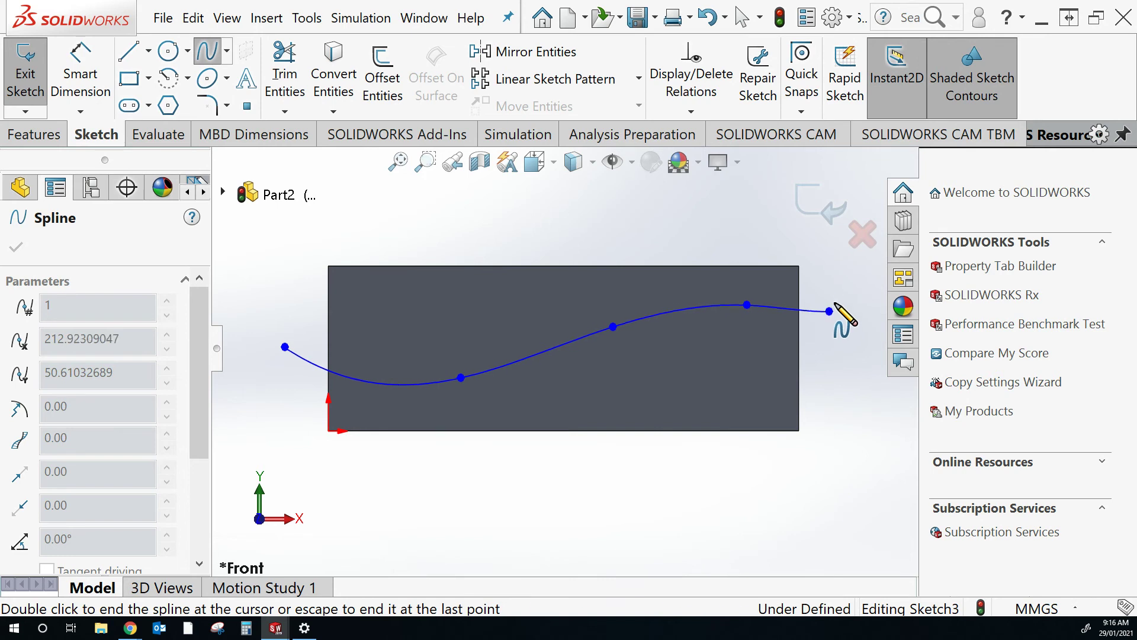
{"action": "left_click", "coordinate": [779, 227]}
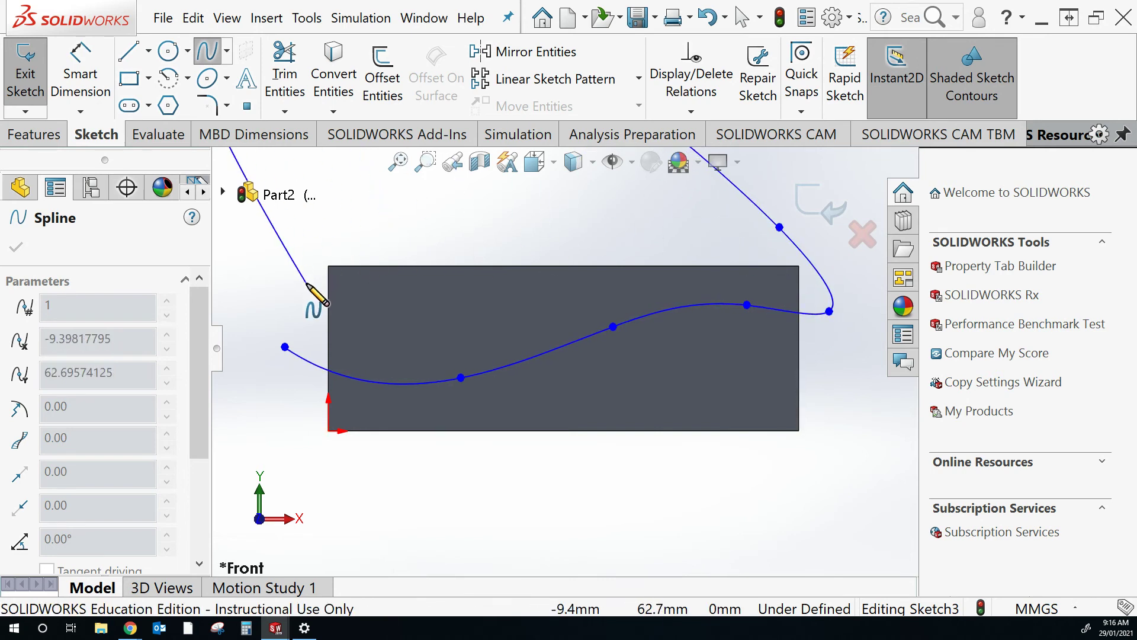
{"action": "left_click", "coordinate": [285, 347]}
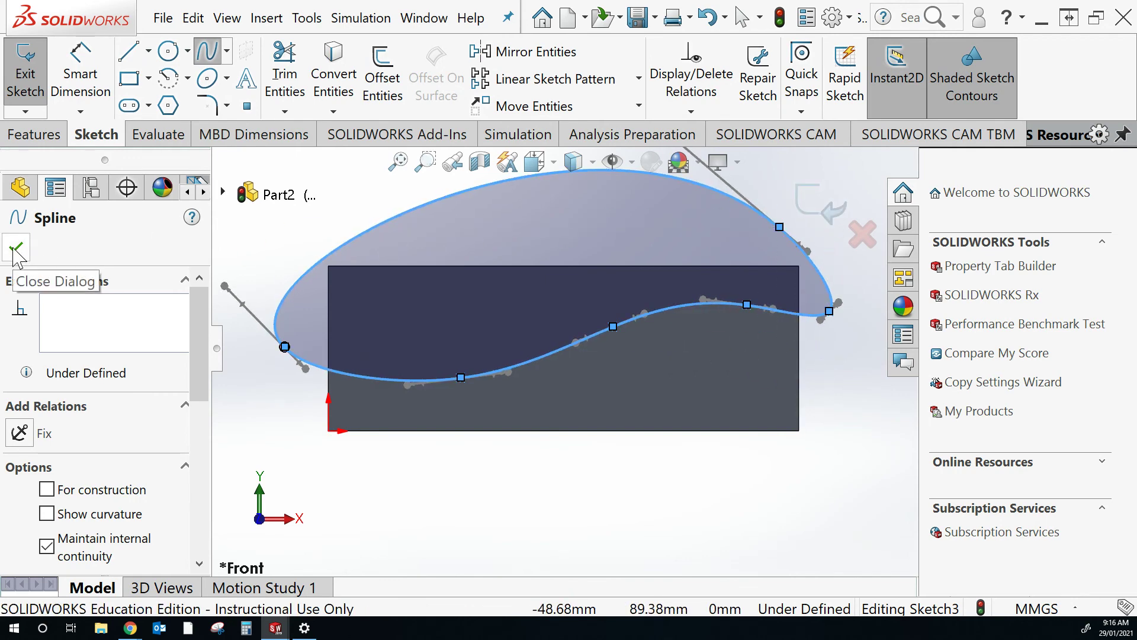
{"action": "left_click", "coordinate": [17, 247]}
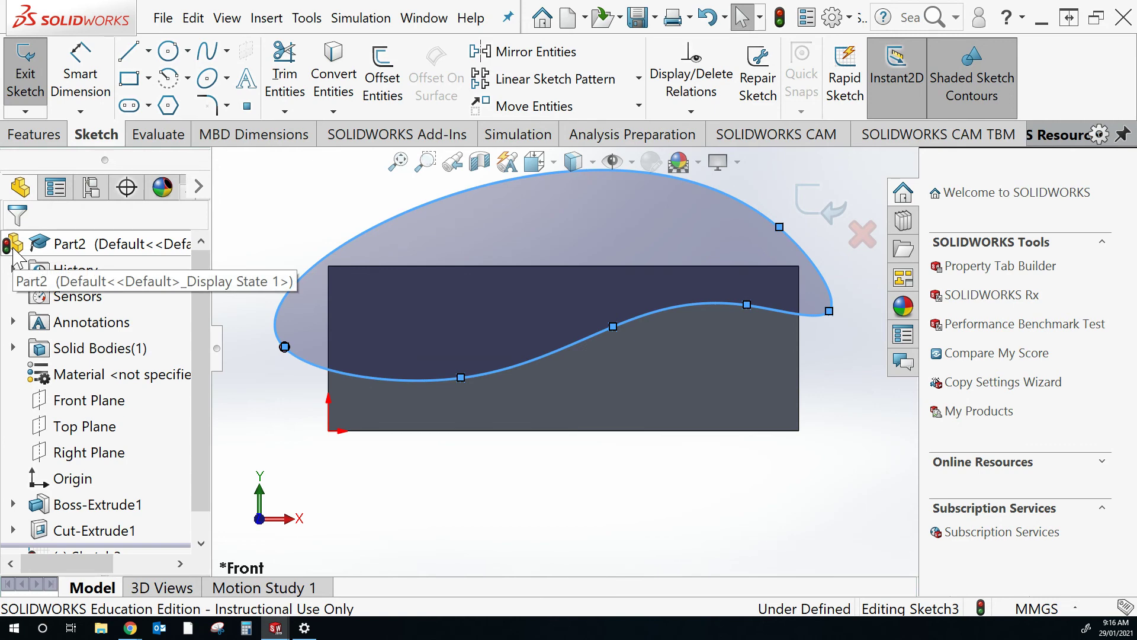
{"action": "left_click", "coordinate": [832, 212]}
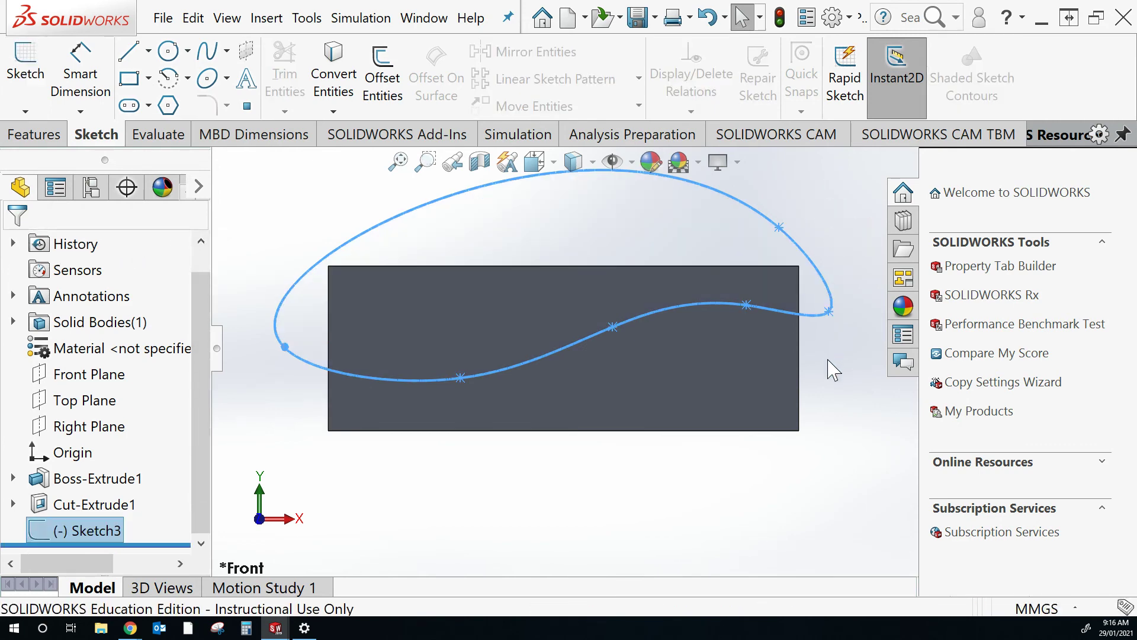
- Extruded-cut the spline loop Blind 51 mm into the block, leaving a wavy top
{"action": "left_click", "coordinate": [35, 134]}
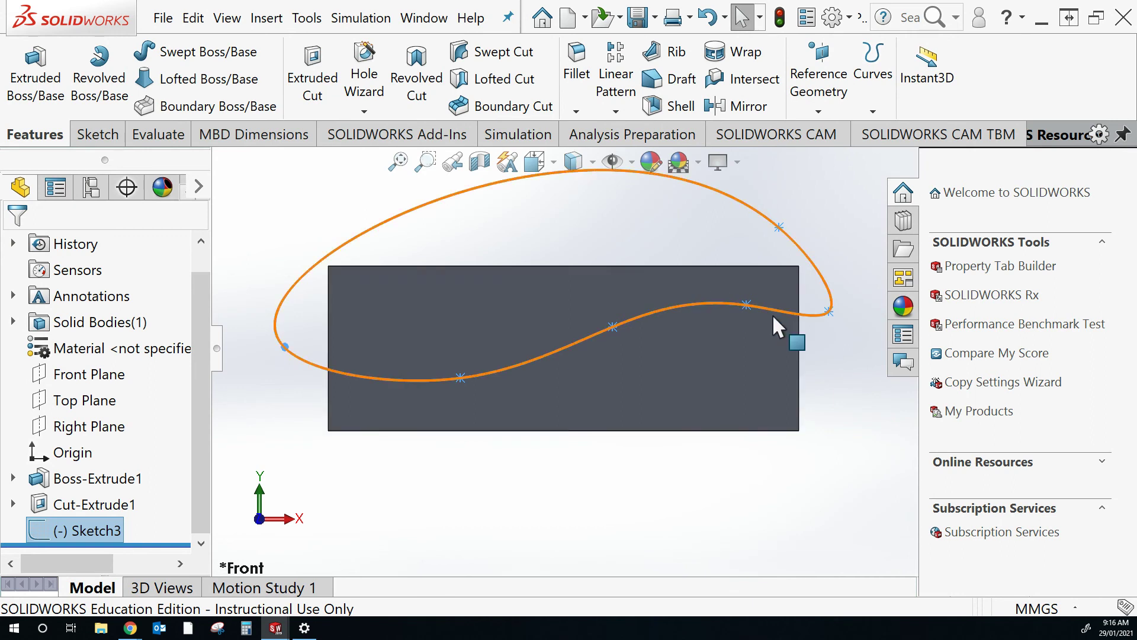
{"action": "middle_click_drag", "start_coordinate": [839, 353], "coordinate": [800, 344]}
{"action": "scroll", "coordinate": [410, 256], "scroll_direction": "up", "scroll_amount": 3}
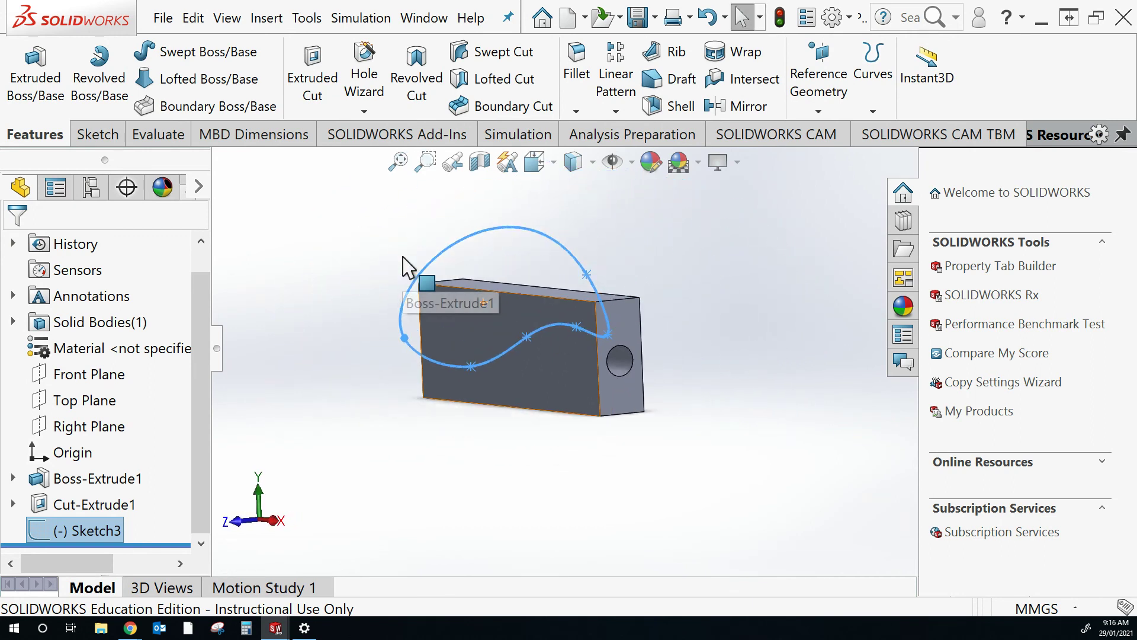
{"action": "left_click", "coordinate": [308, 86]}
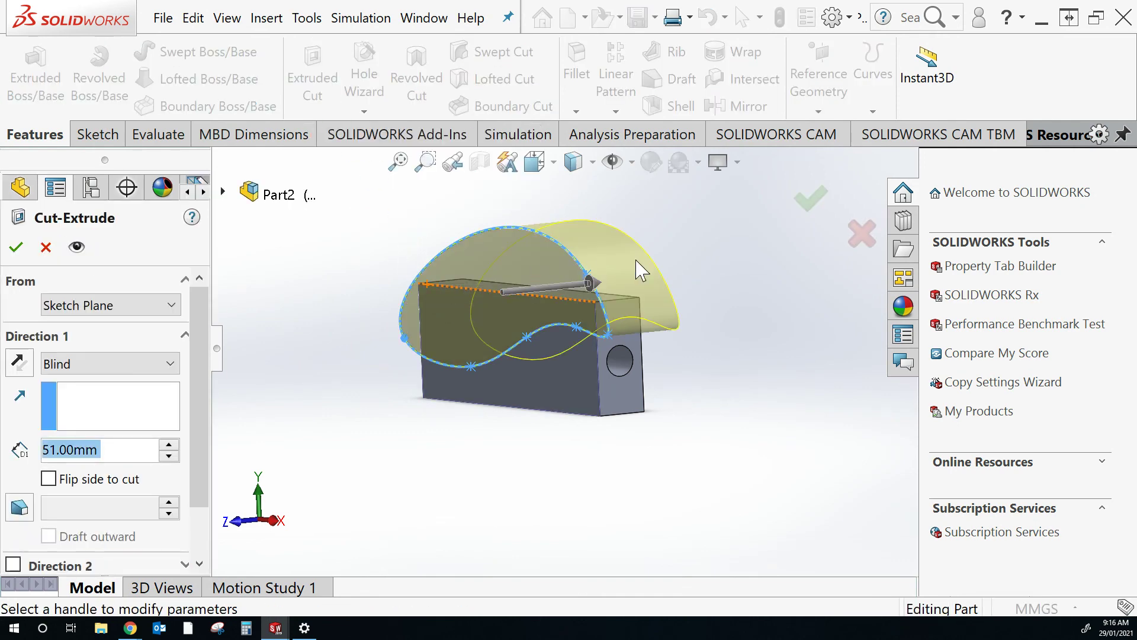
{"action": "middle_click_drag", "start_coordinate": [727, 278], "coordinate": [684, 270]}
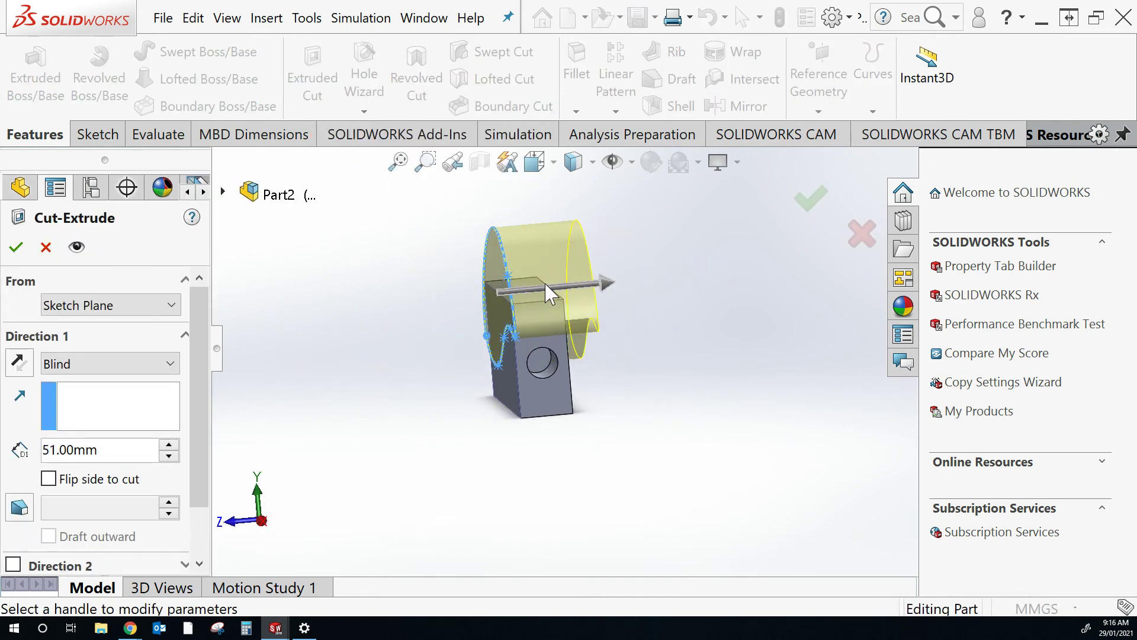
{"action": "left_click", "coordinate": [812, 205]}
{"action": "middle_click_drag", "start_coordinate": [401, 318], "coordinate": [516, 294]}
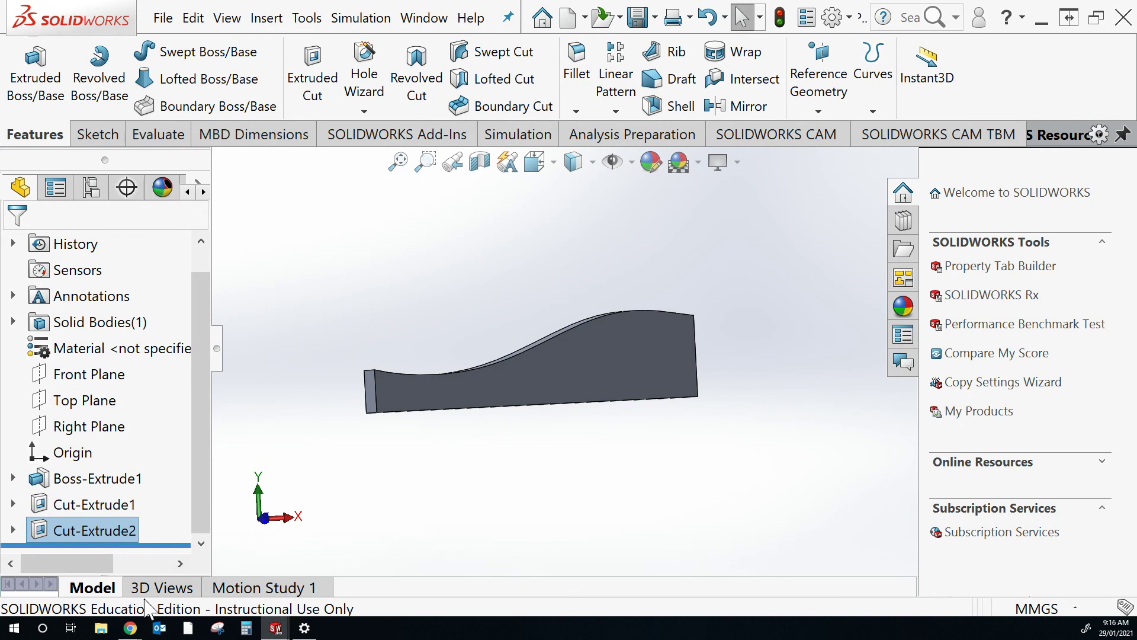